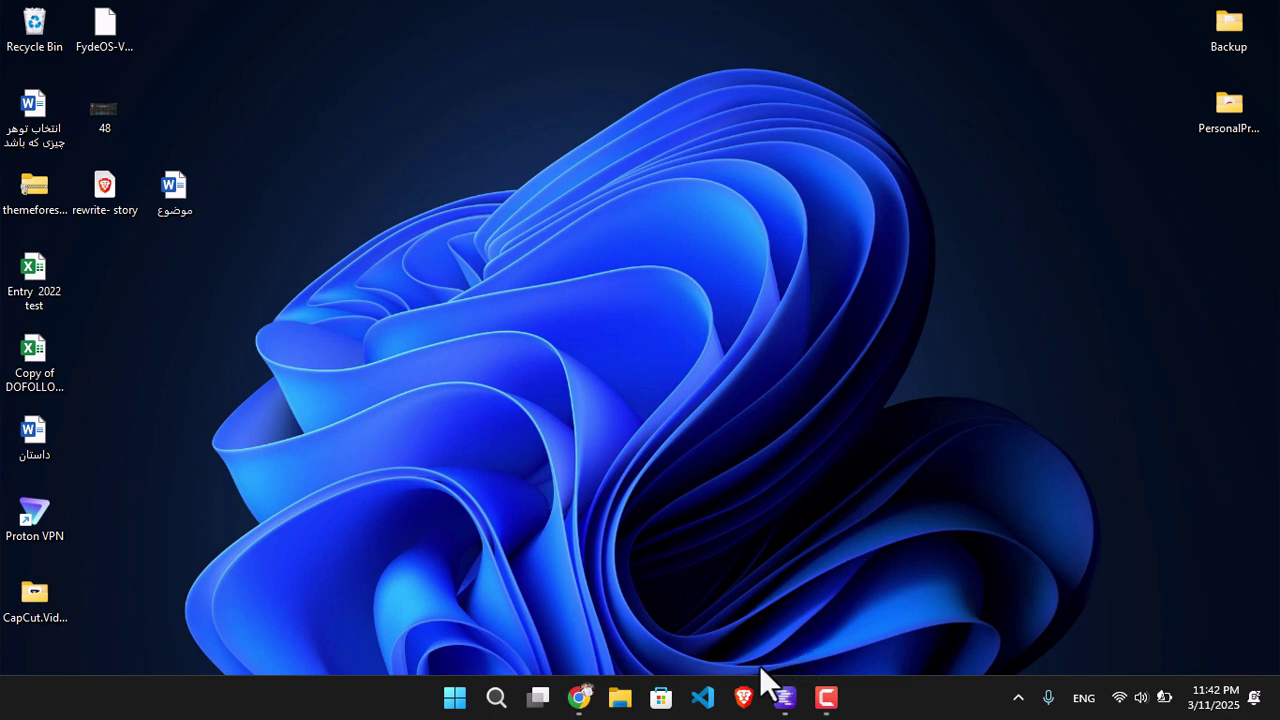
- Open Settings' Installed apps page, listing 63 apps, from the Start button's Win+X menu
left_click(457, 700)
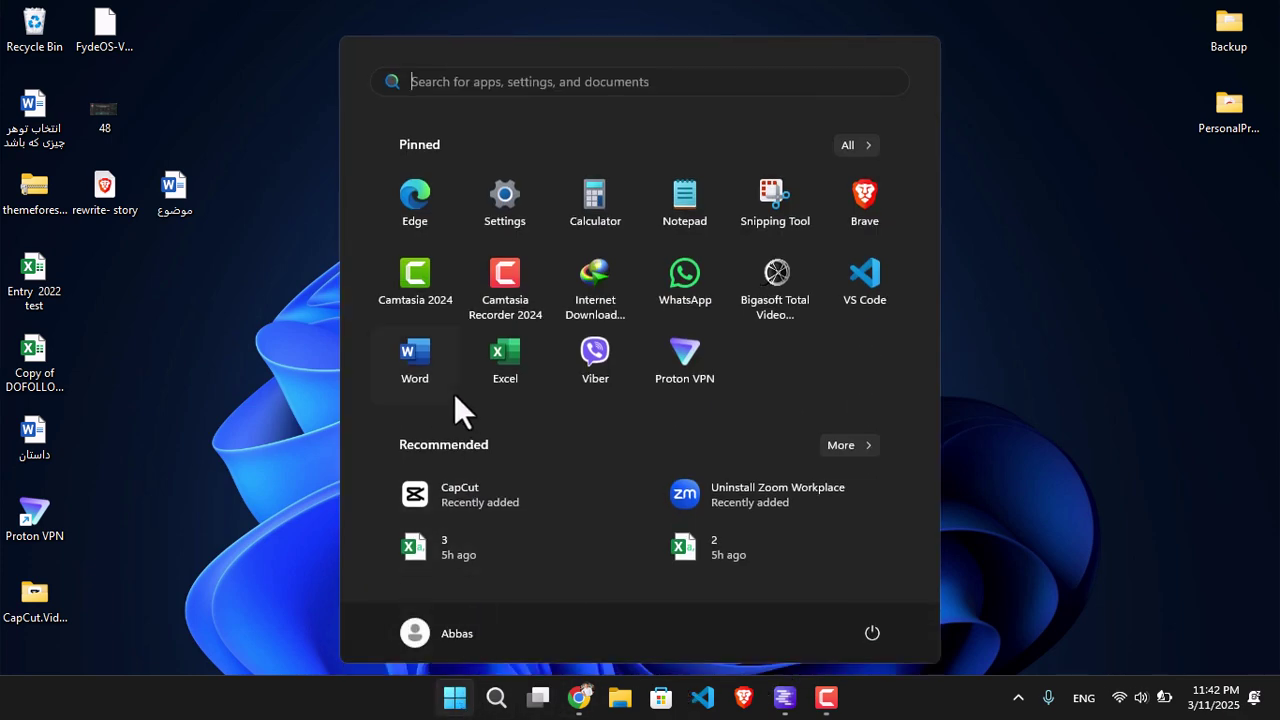
right_click(456, 699)
left_click(434, 133)
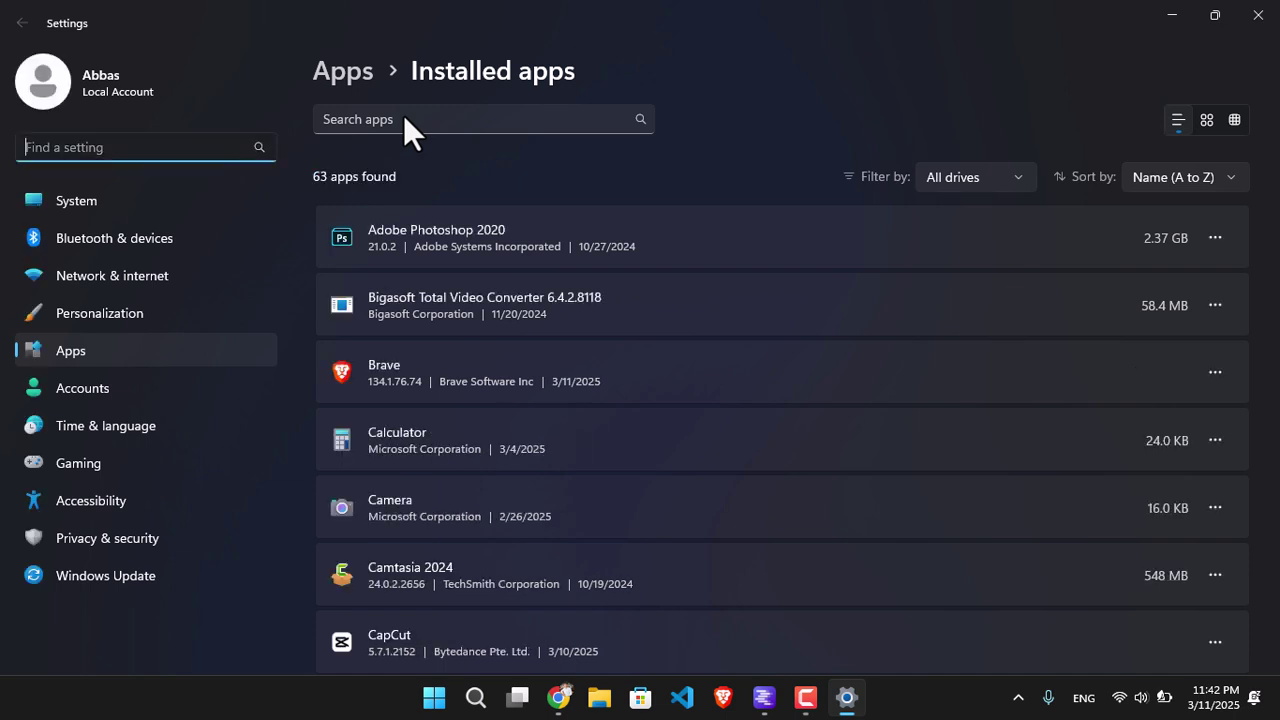
- Filter installed apps by 'lm' so LM Studio 0.3.9 appears first
left_click(409, 119)
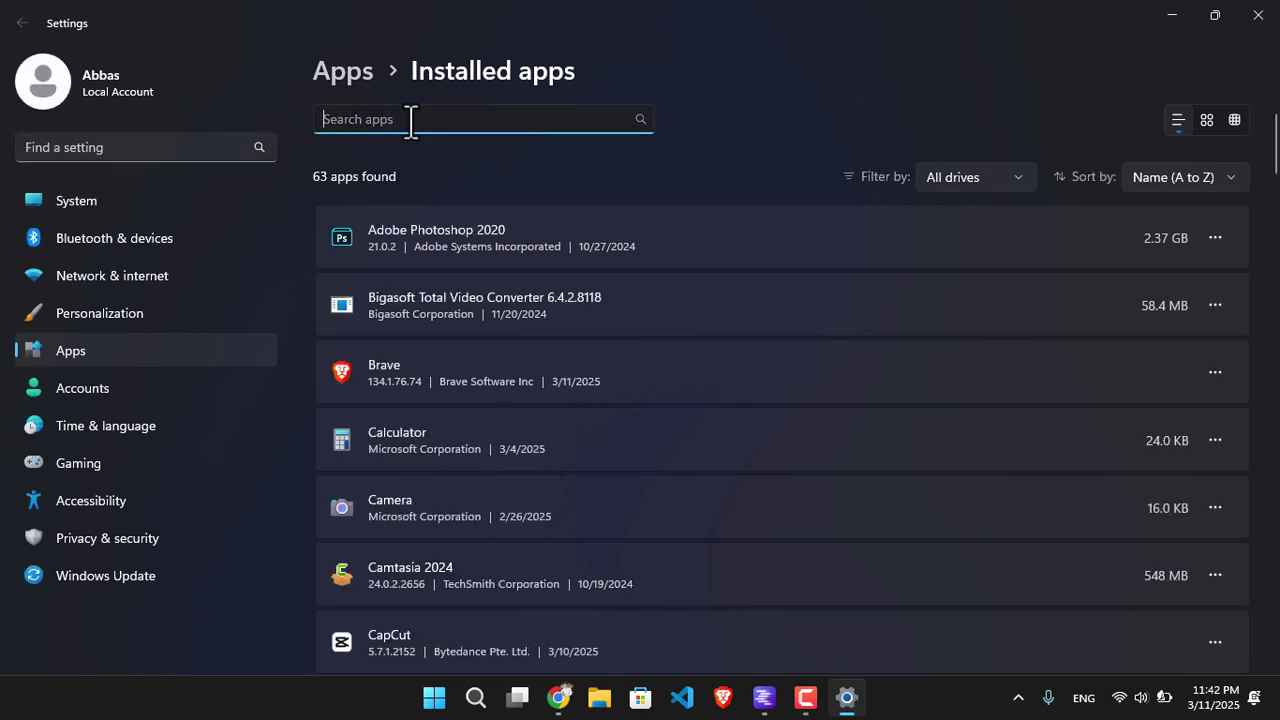
type("lm")
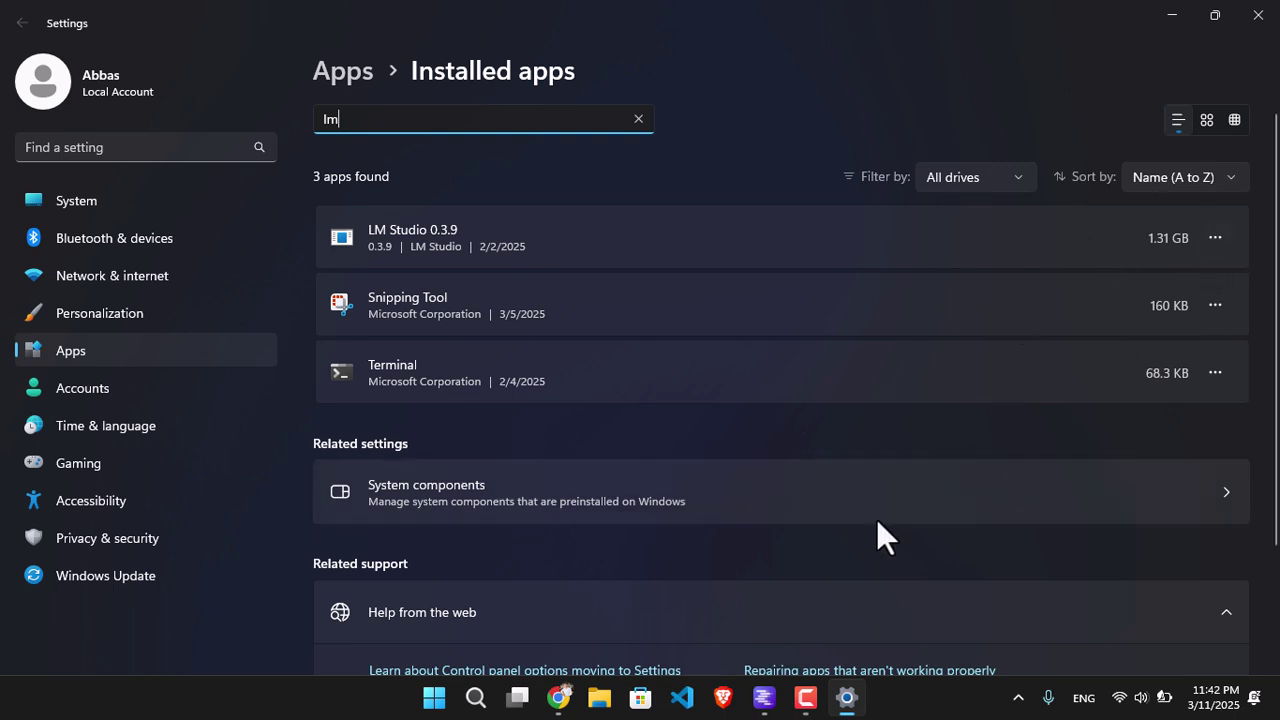
- Clear LM Studio's downloads history under My Models so it shows 'No downloads yet!'
left_click(772, 698)
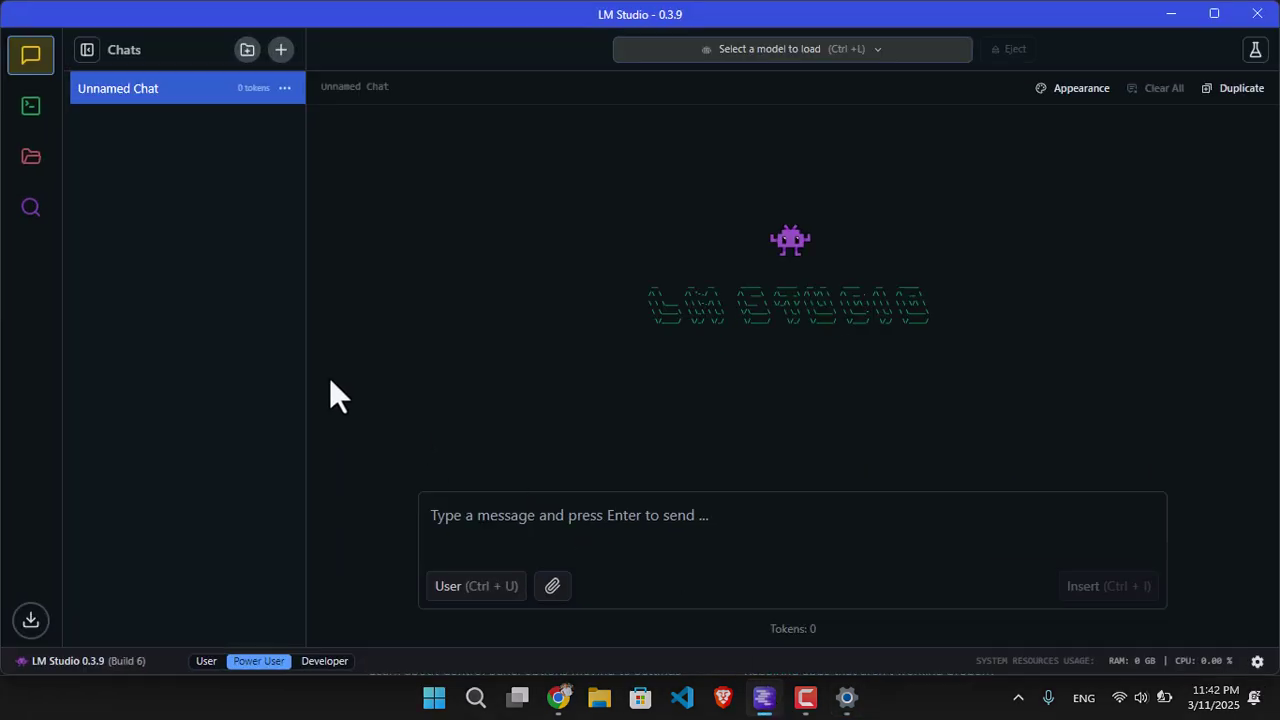
left_click(28, 165)
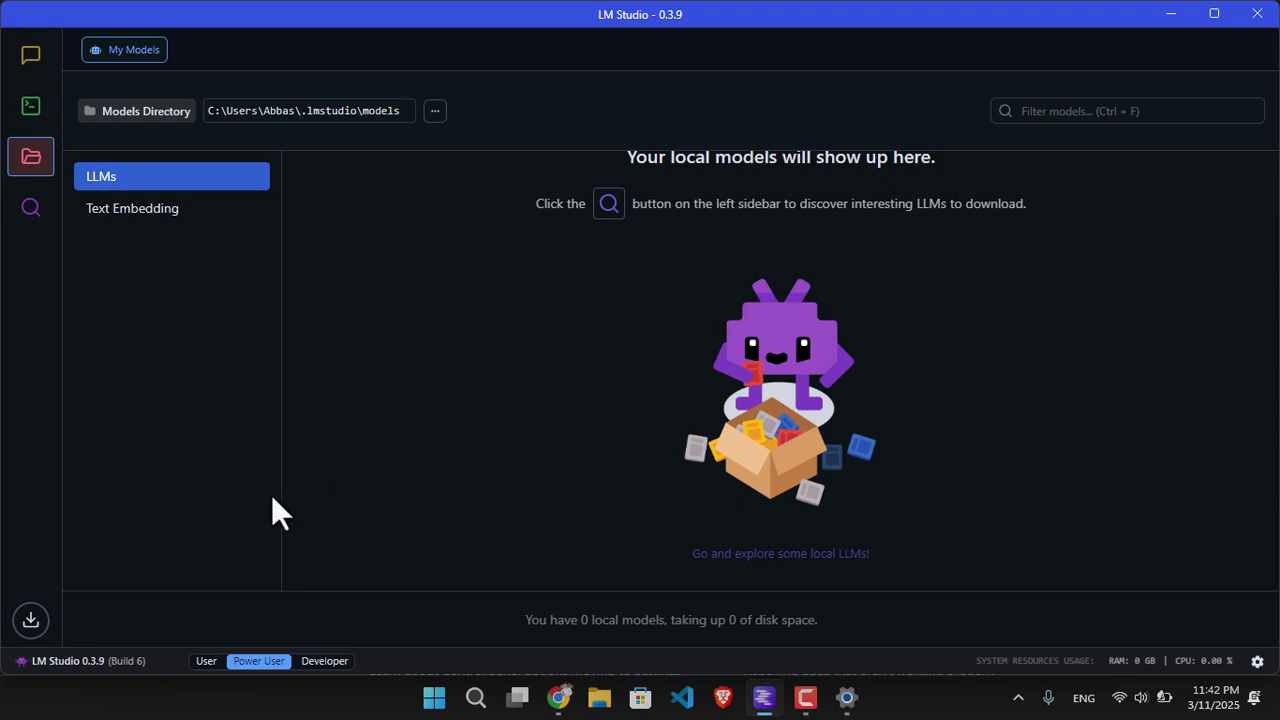
left_click(28, 612)
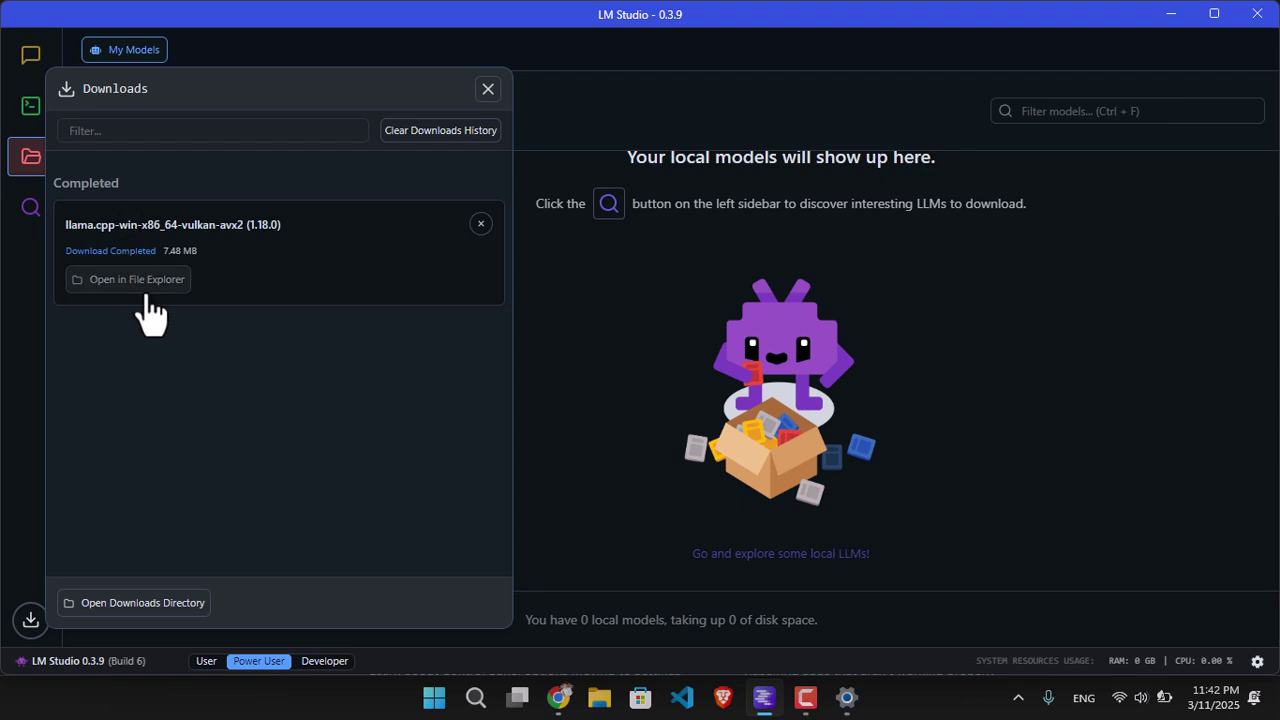
left_click(450, 131)
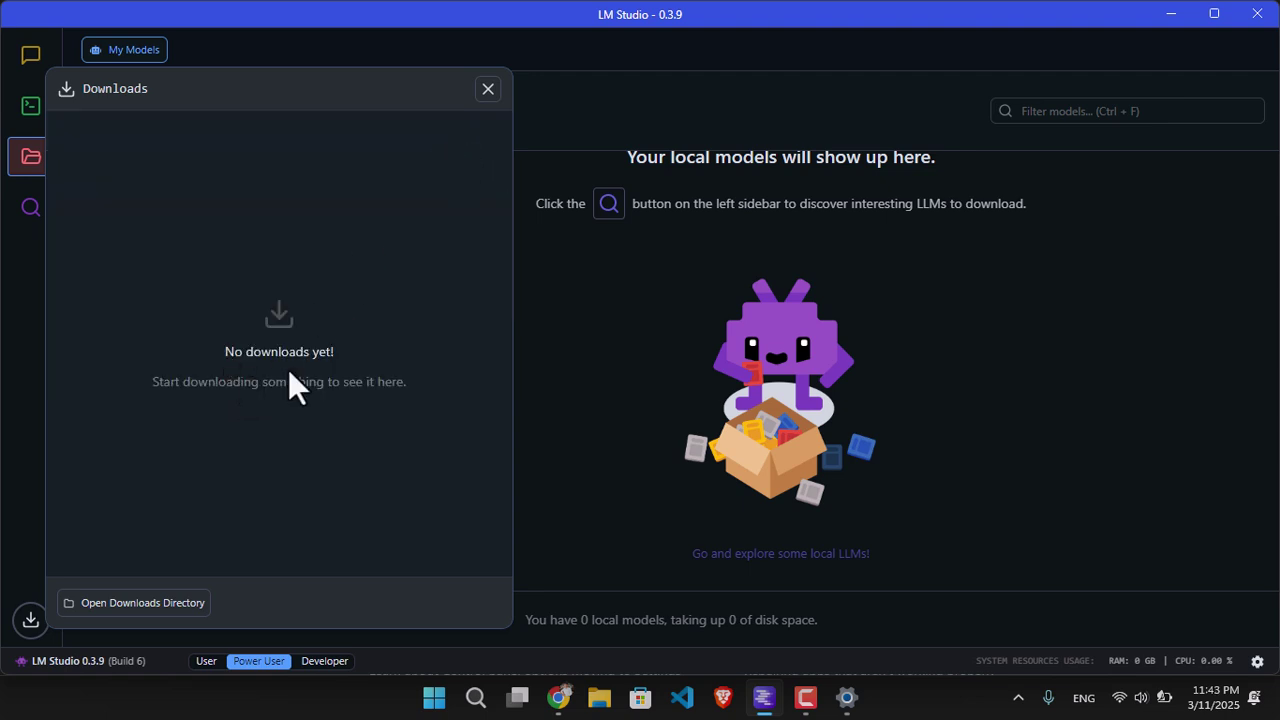
- Open the .lmstudio folder and confirm its ten subfolders total 925 MB
left_click(171, 603)
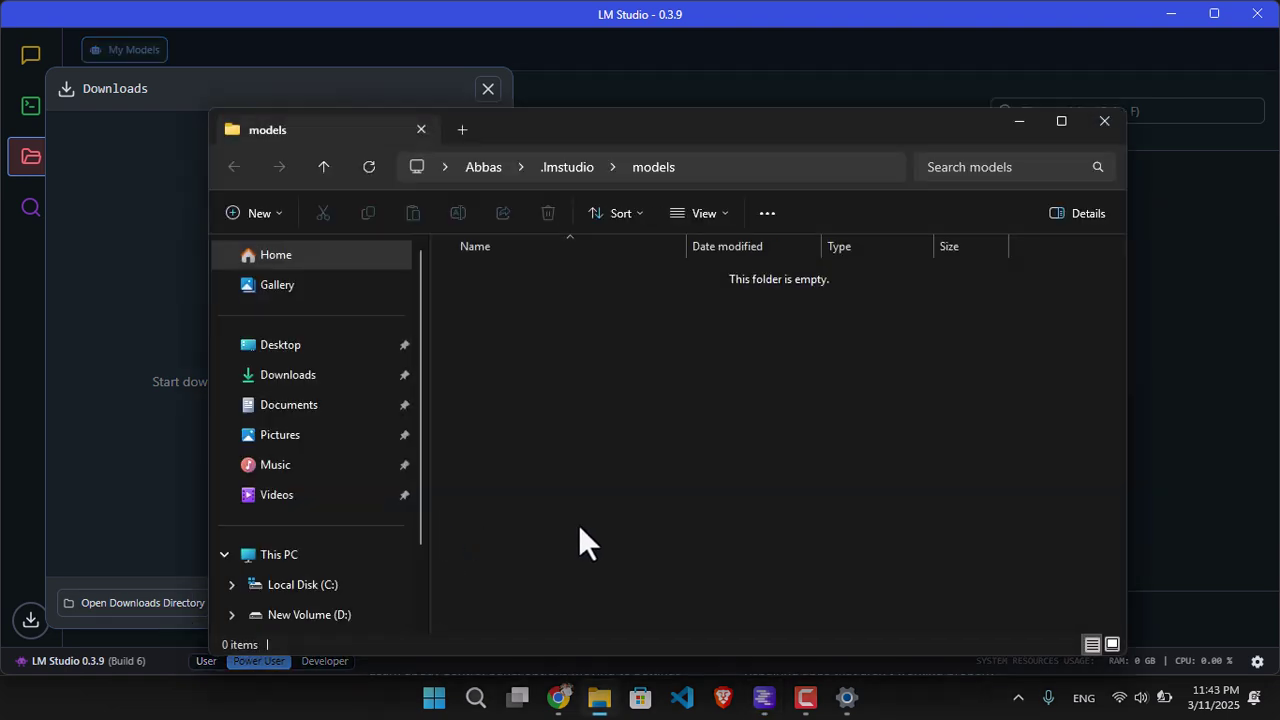
left_click(324, 167)
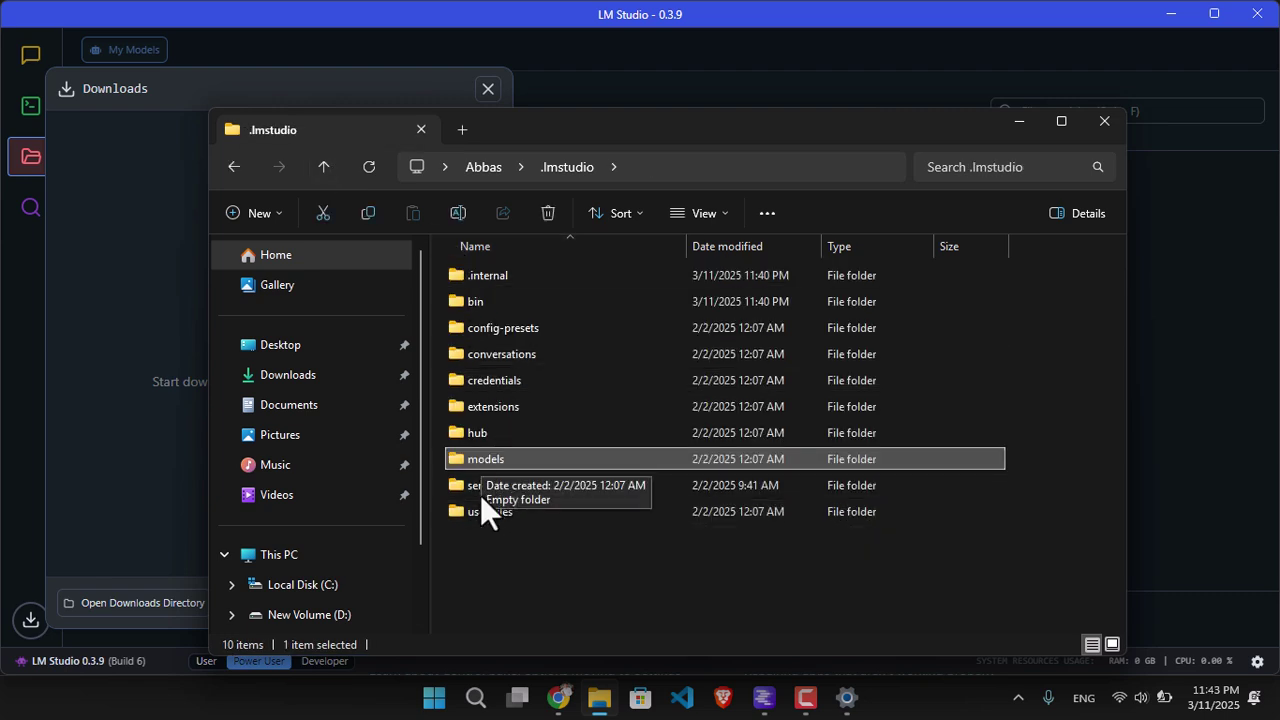
left_click_drag(478, 565, 561, 215)
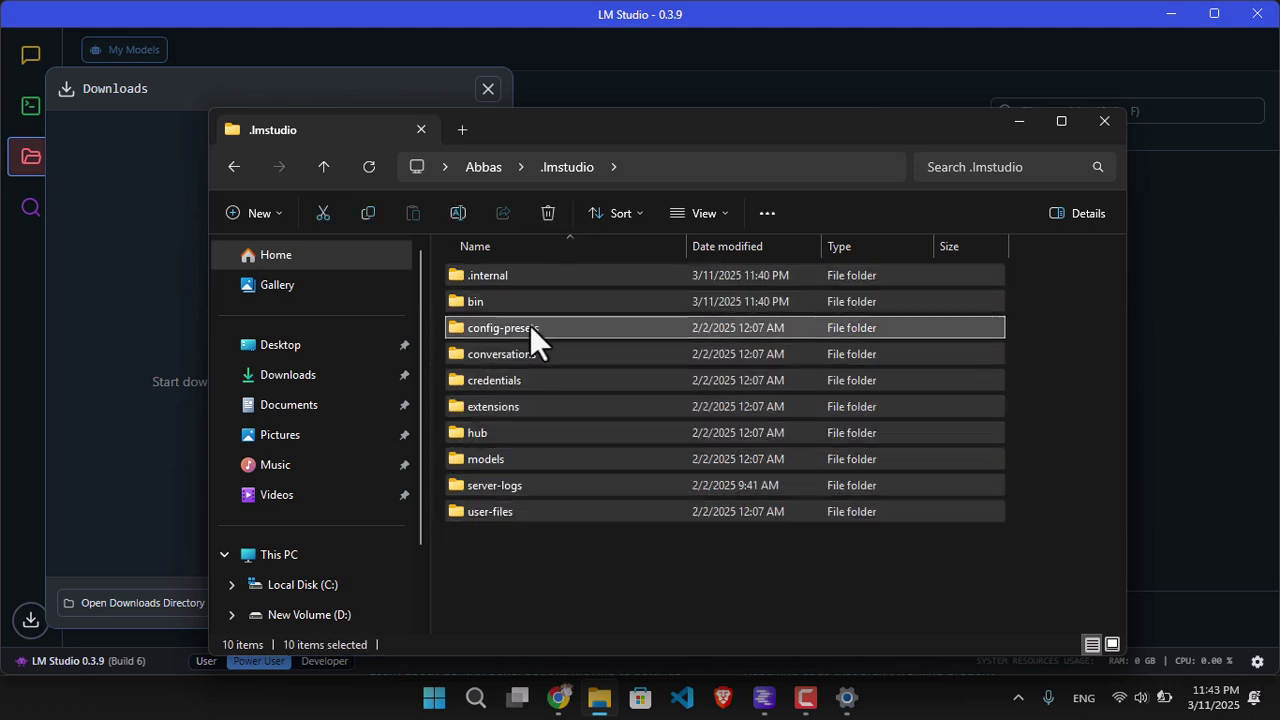
right_click(485, 355)
left_click(554, 414)
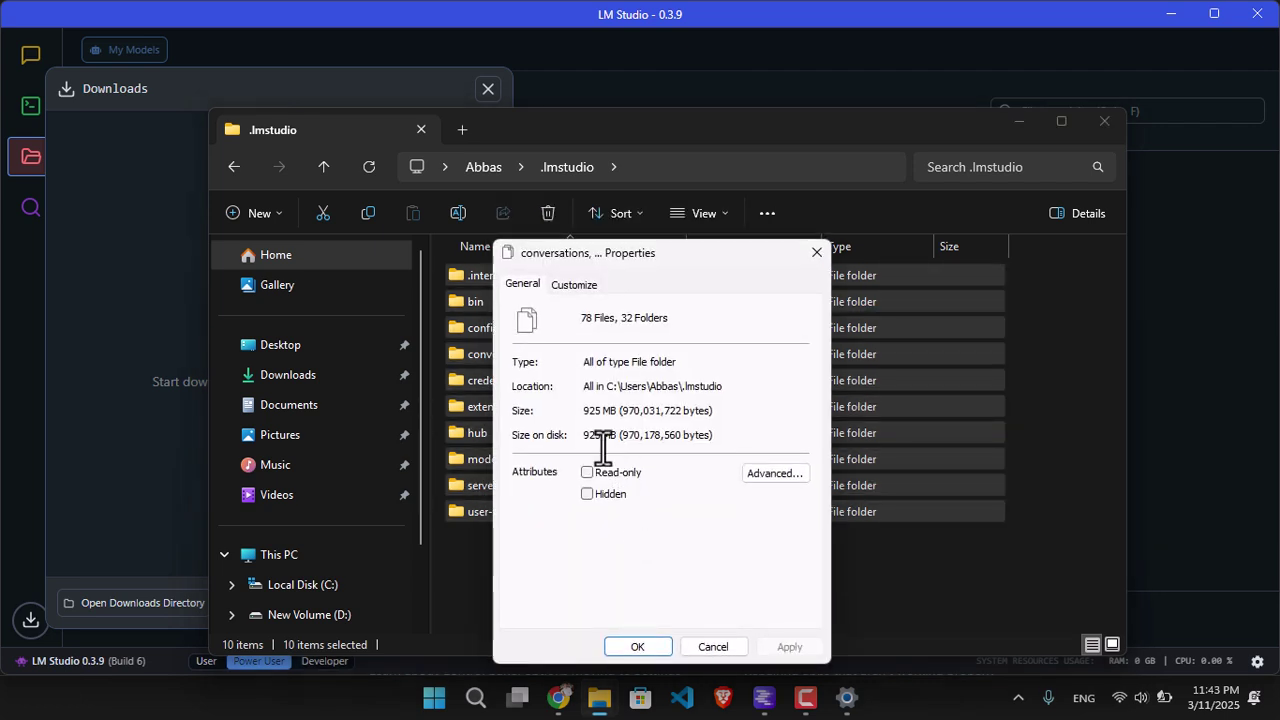
left_click(816, 253)
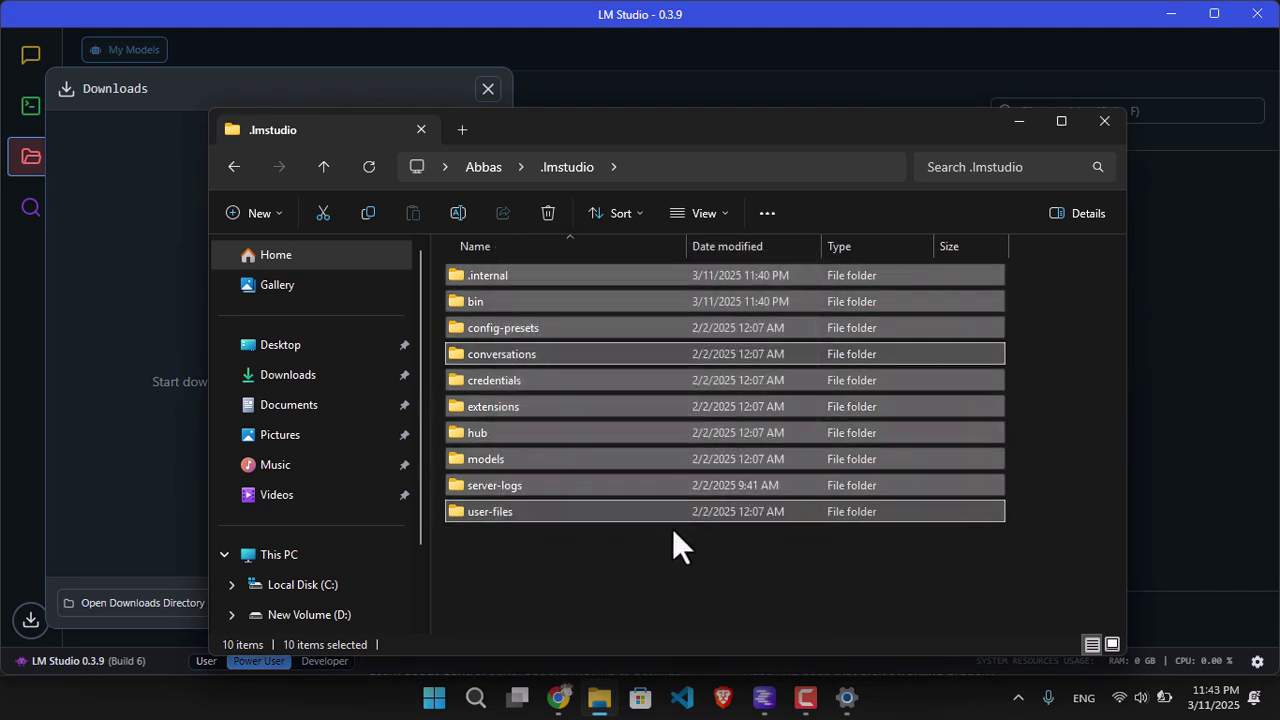
- Re-filter installed apps by 'lm' and check drive free space in This PC
left_click(846, 697)
left_click(636, 120)
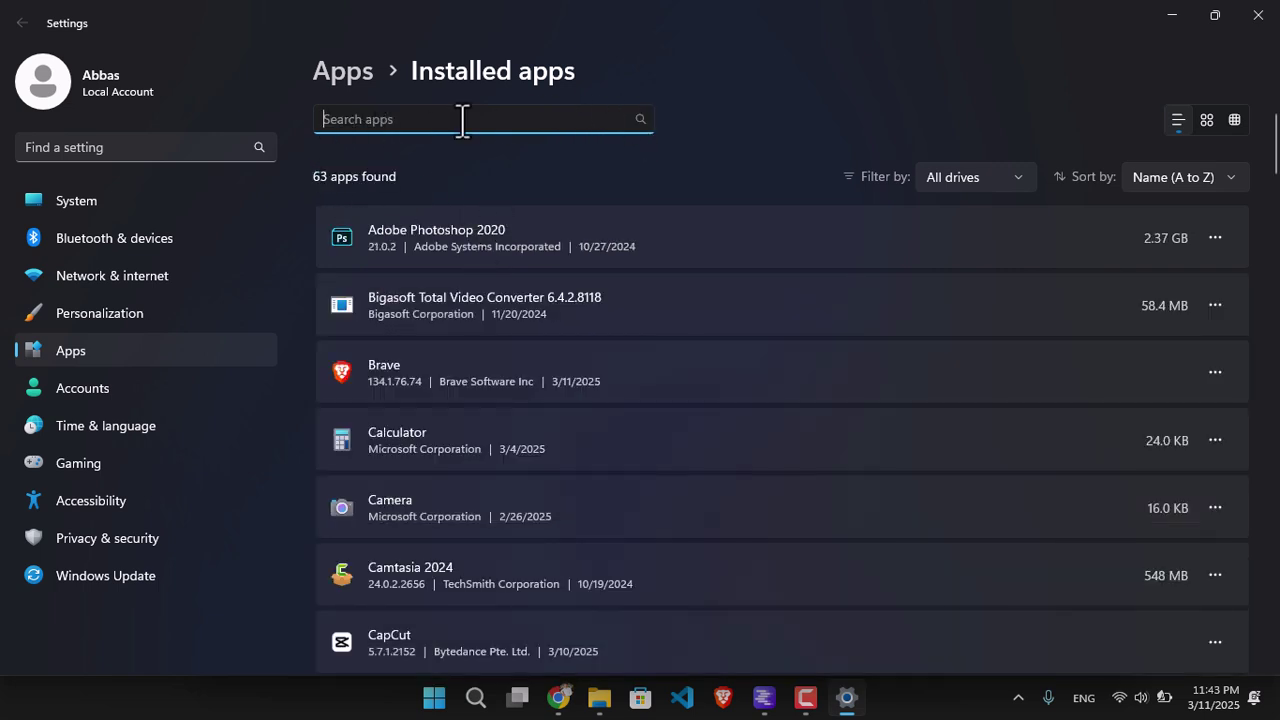
type("lm")
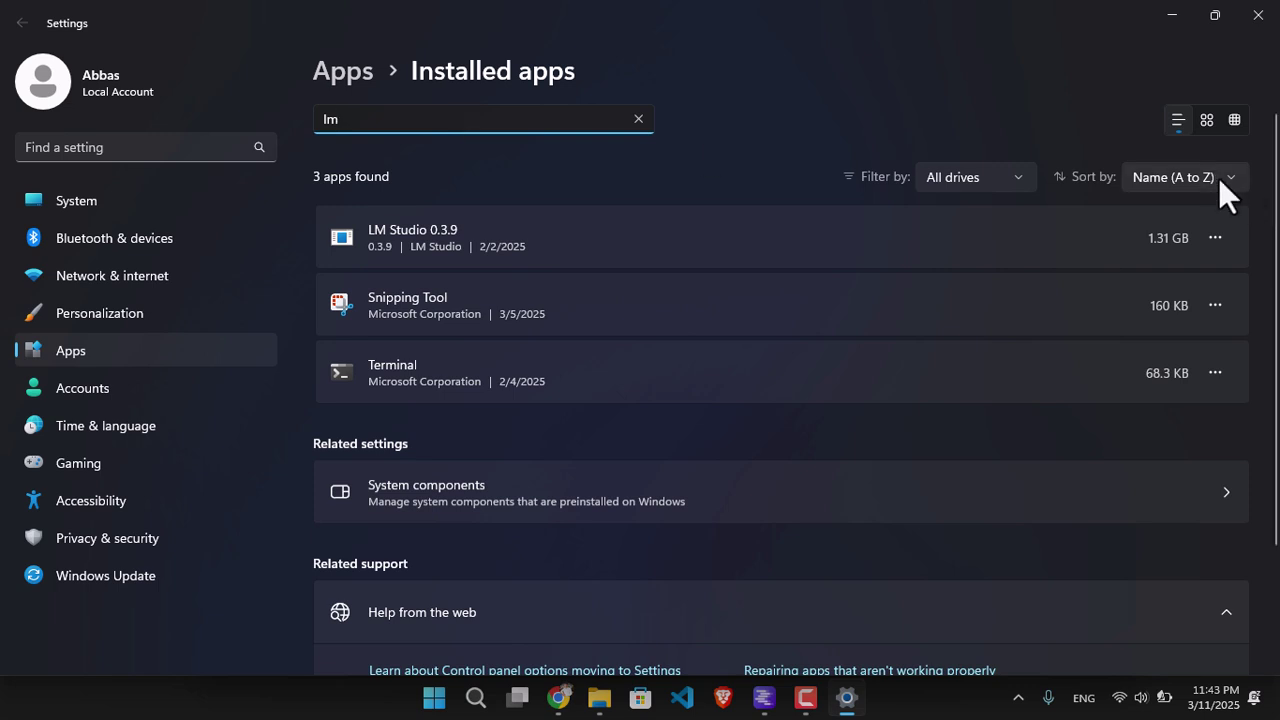
left_click(1214, 238)
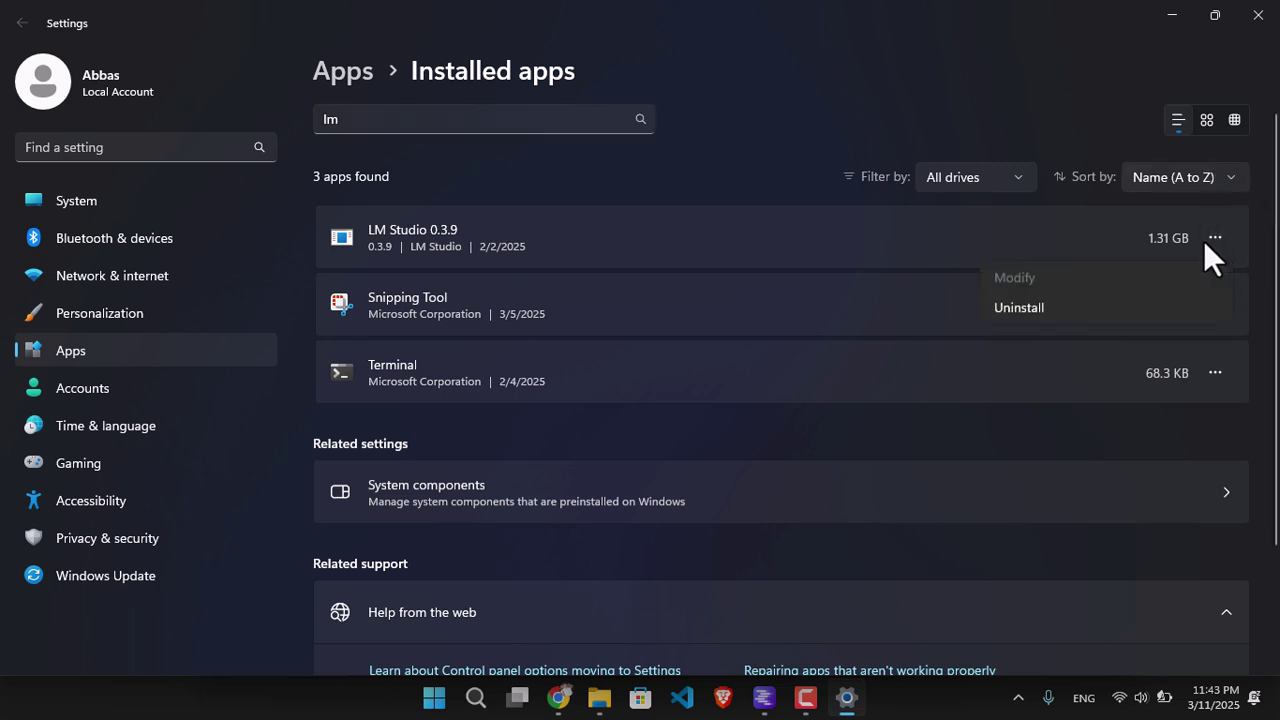
left_click(599, 697)
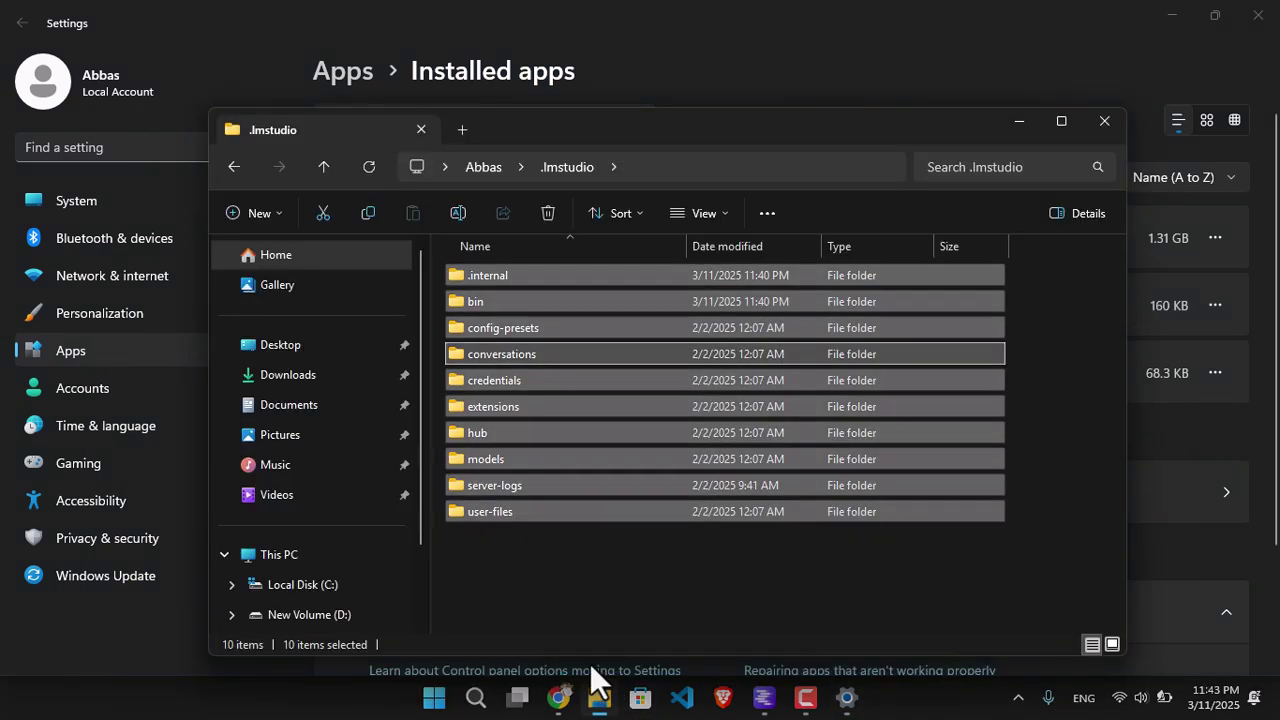
left_click(462, 131)
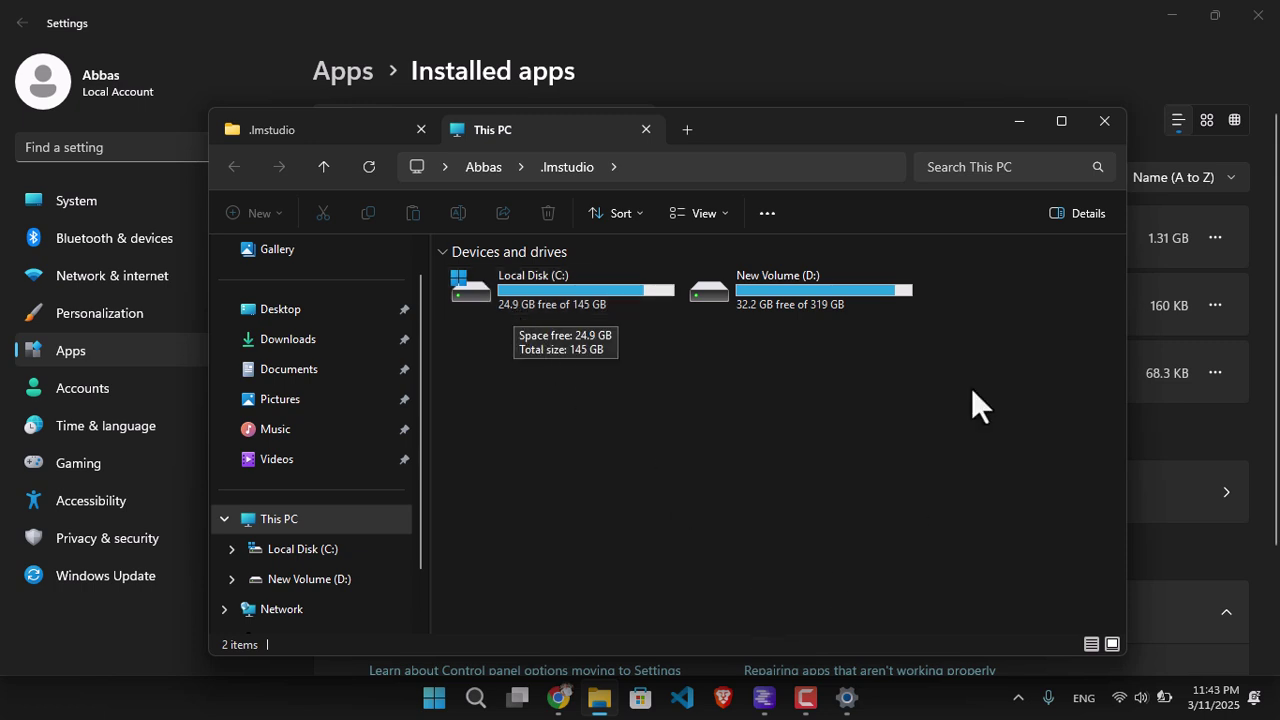
- Try uninstalling LM Studio 0.3.9 from Settings and dismiss the missing-uninstaller error
mouse_move(805, 698)
left_click(1211, 226)
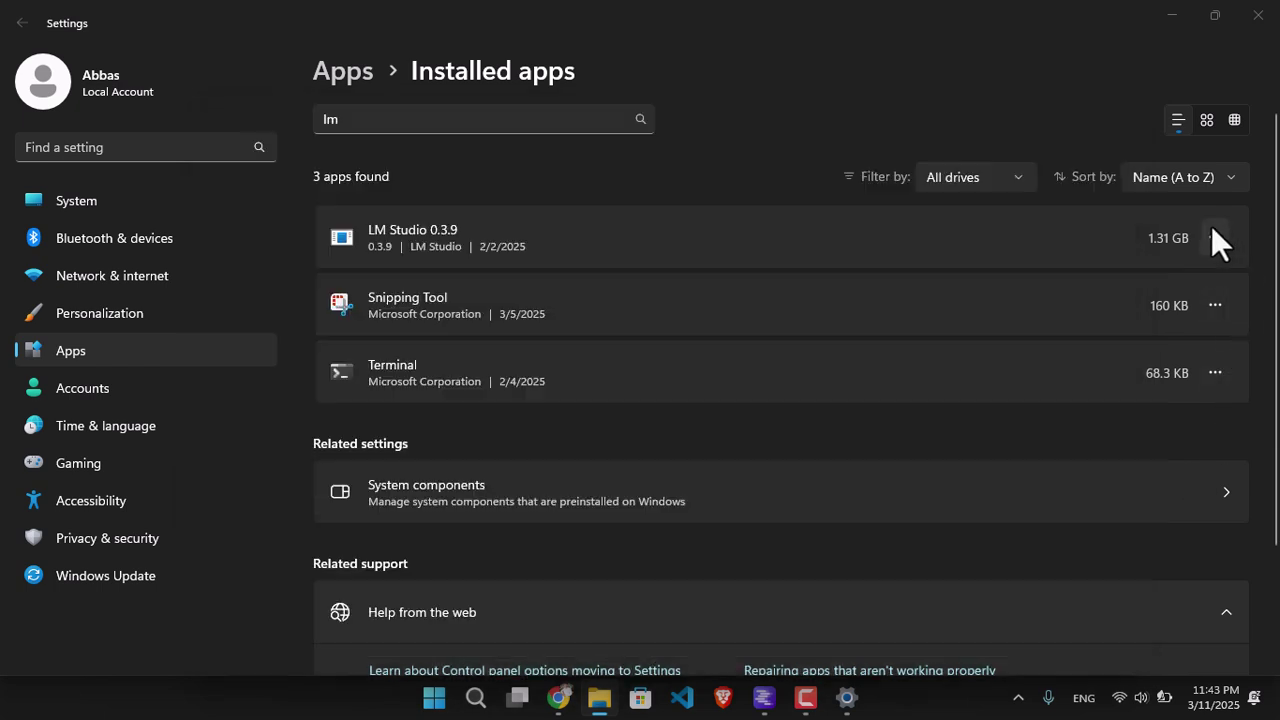
left_click(1216, 237)
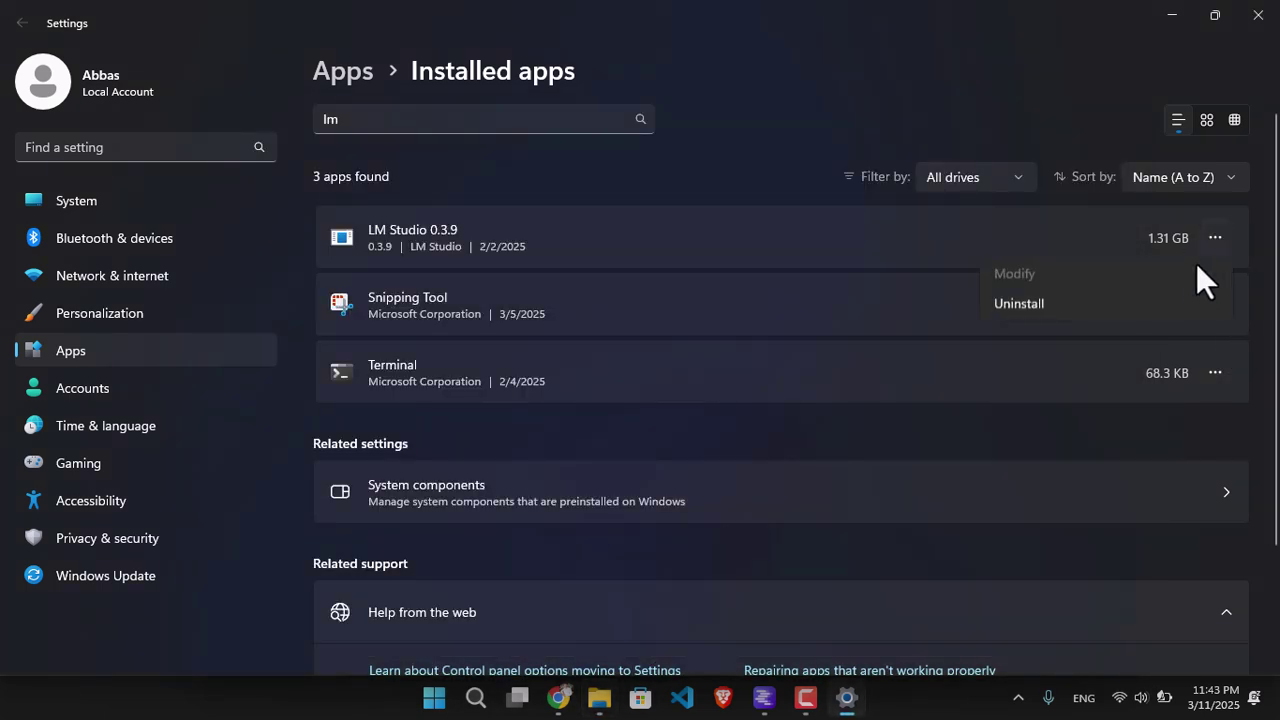
left_click(1130, 307)
left_click(1172, 338)
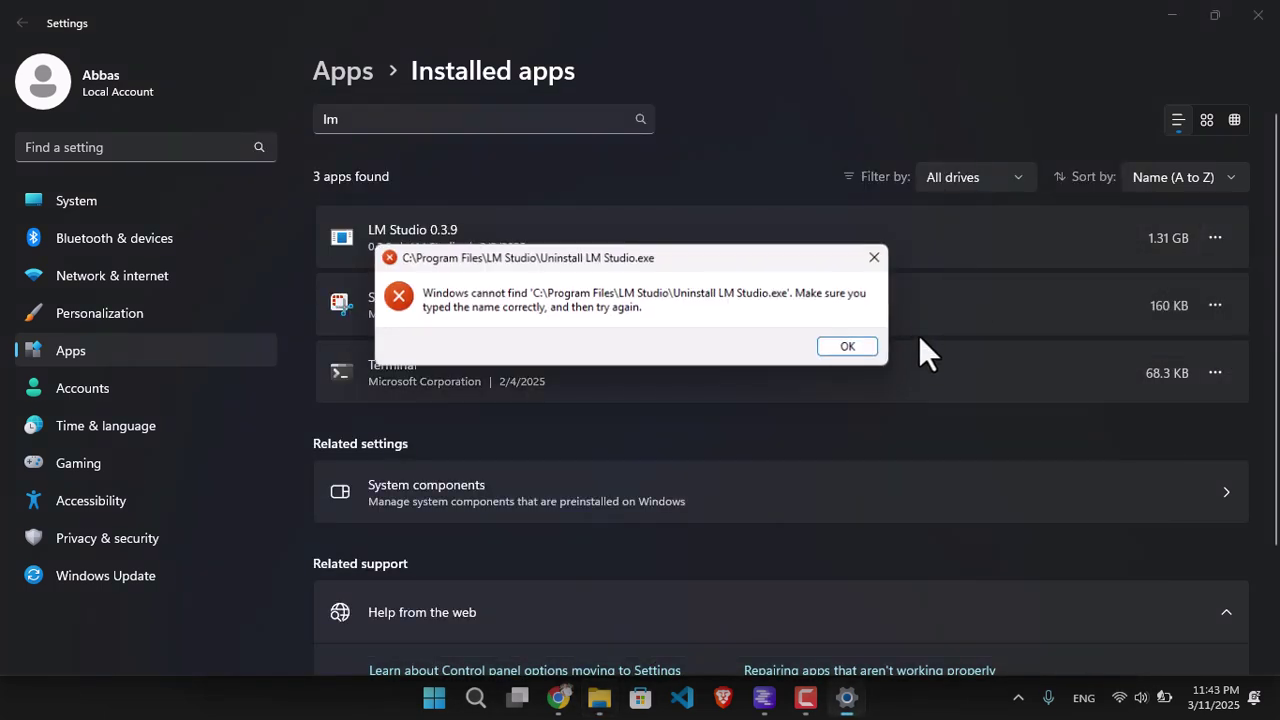
left_click(848, 348)
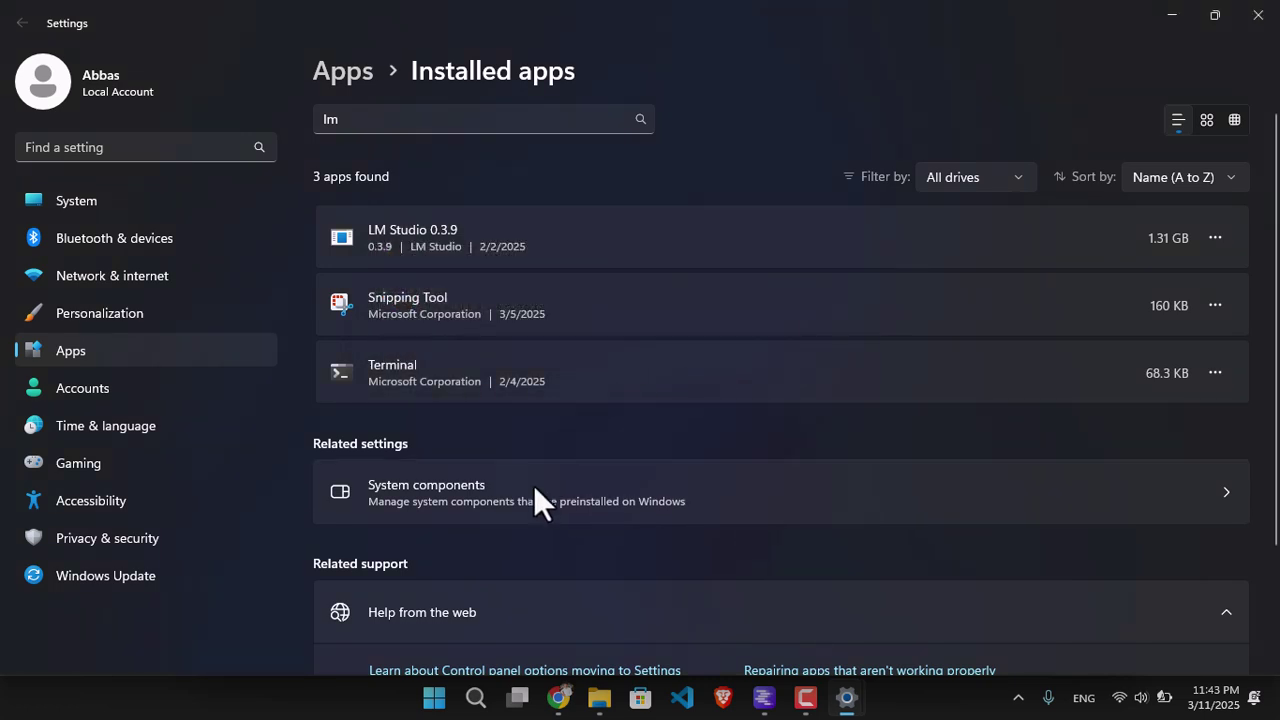
- Launch Programs and Features via Win+R appwiz.cpl and enlarge its window
right_click(434, 700)
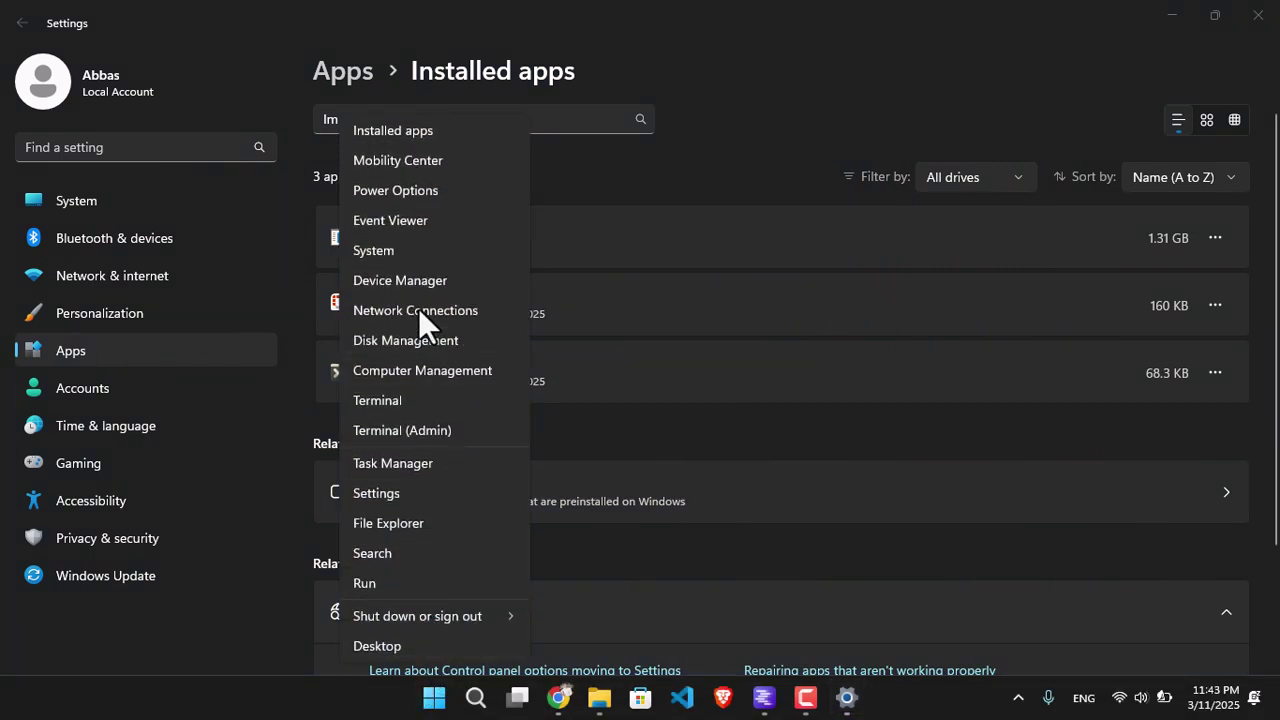
key("Escape")
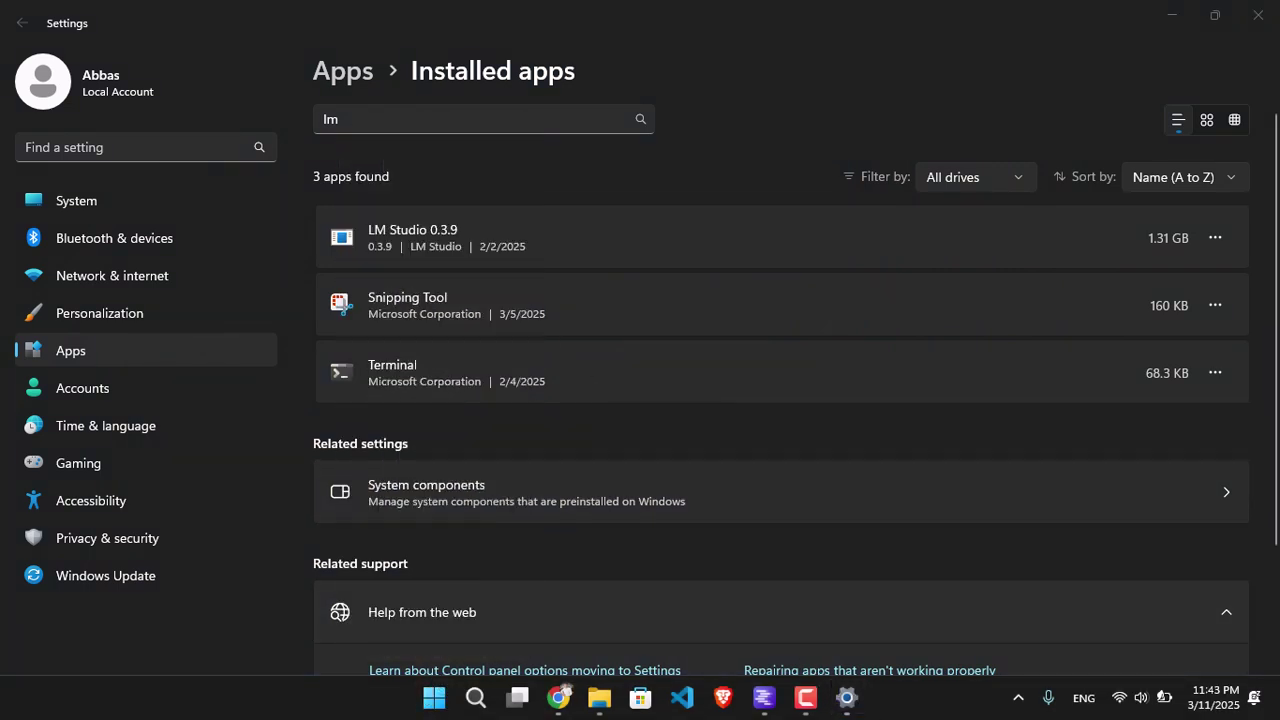
key("super+r")
type("a")
key("Down")
key("Return")
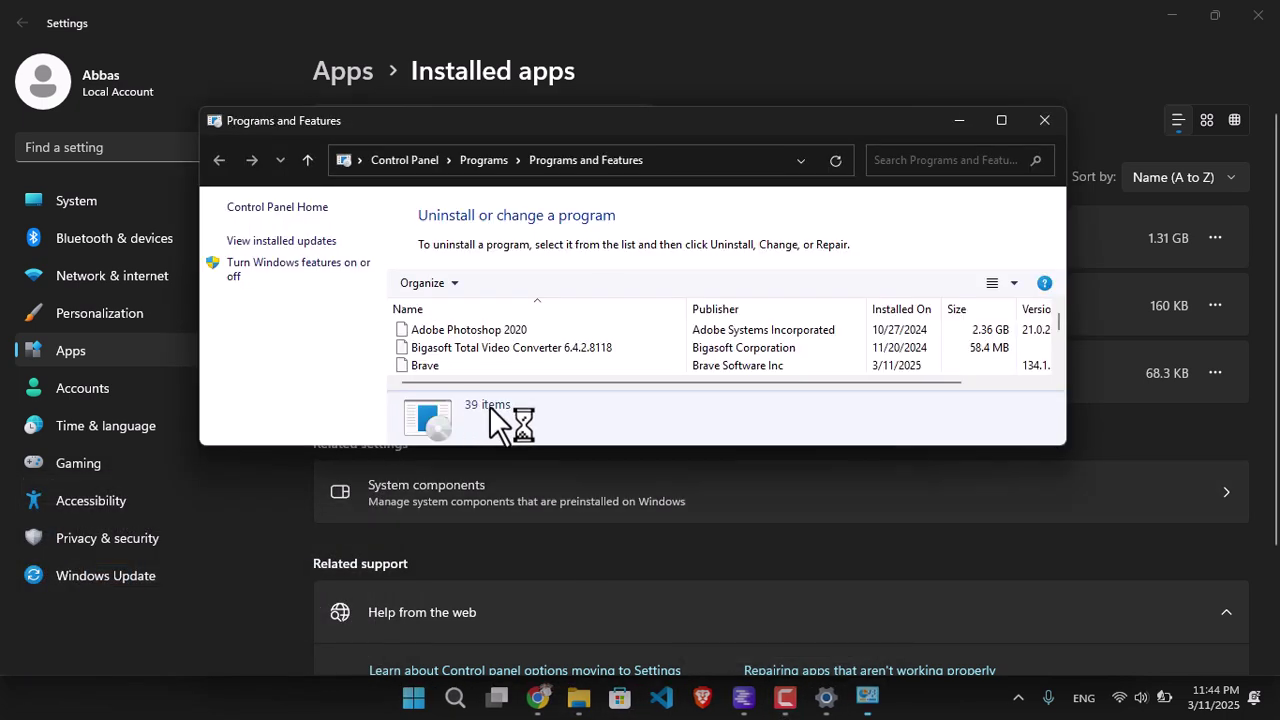
left_click_drag(553, 447, 553, 523)
left_click(553, 645)
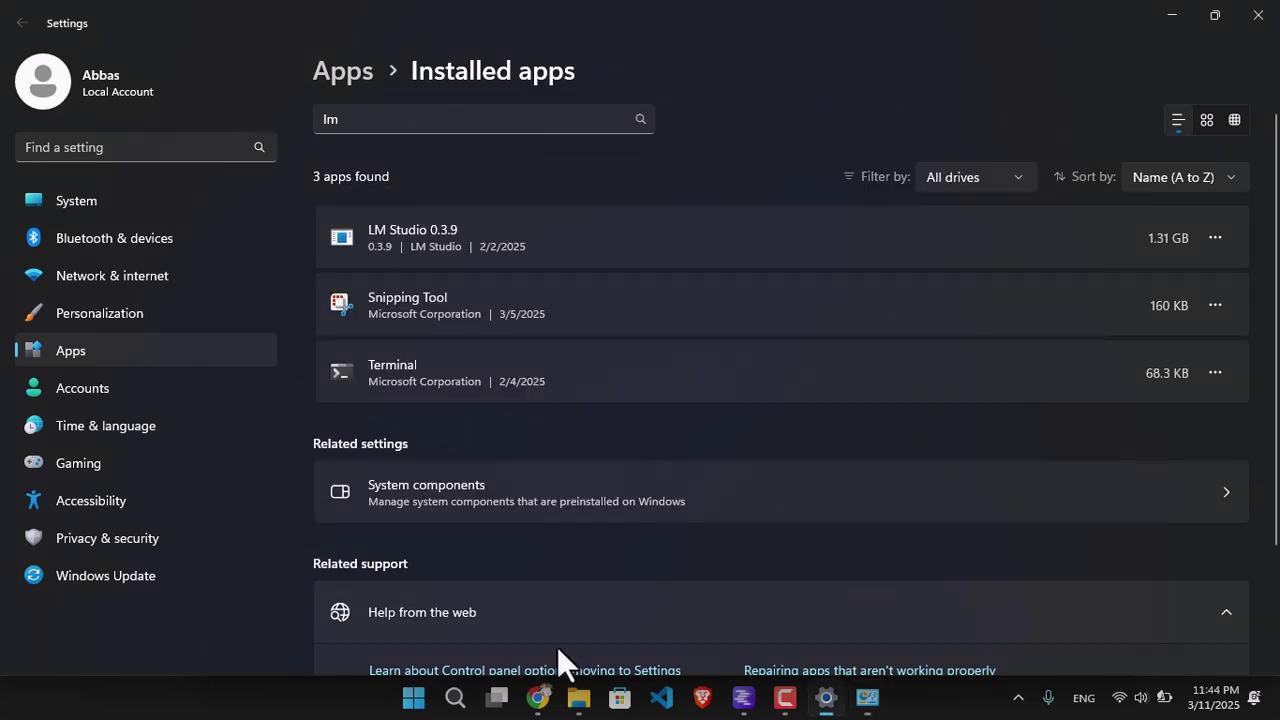
left_click(862, 700)
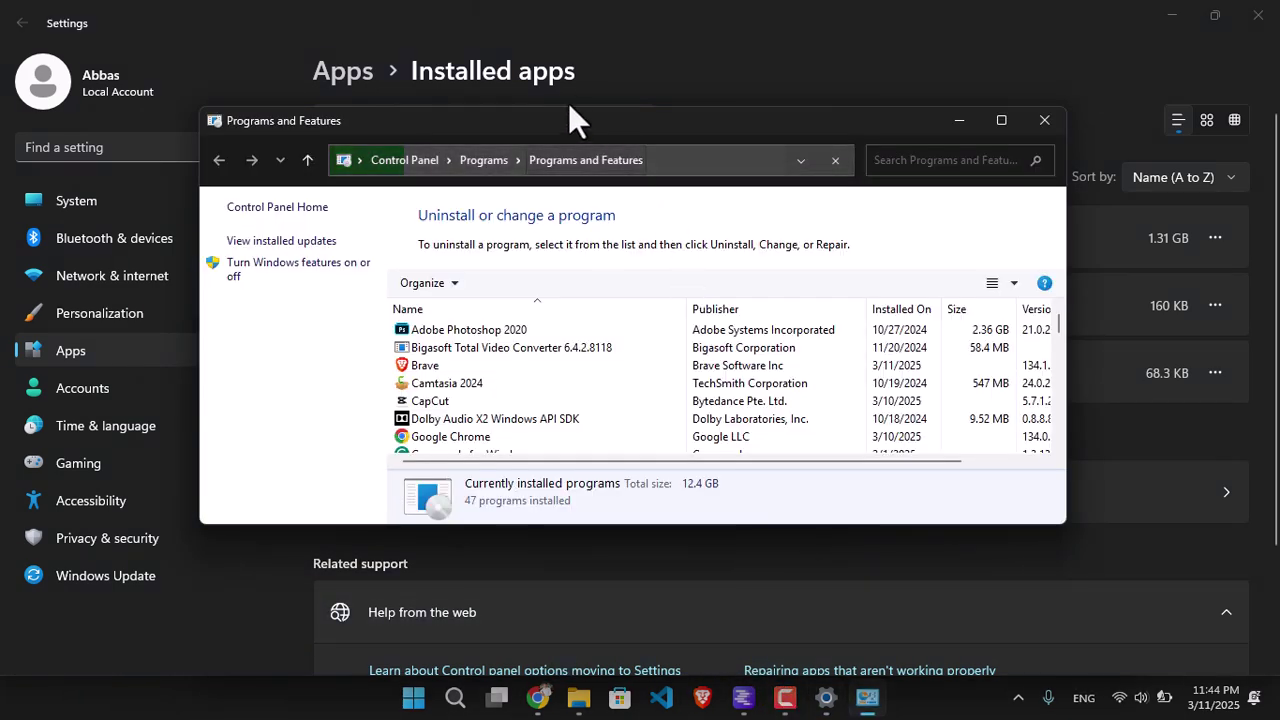
mouse_move(552, 192)
left_mouse_down()
mouse_move(550, 38)
mouse_move(571, 5)
left_mouse_up()
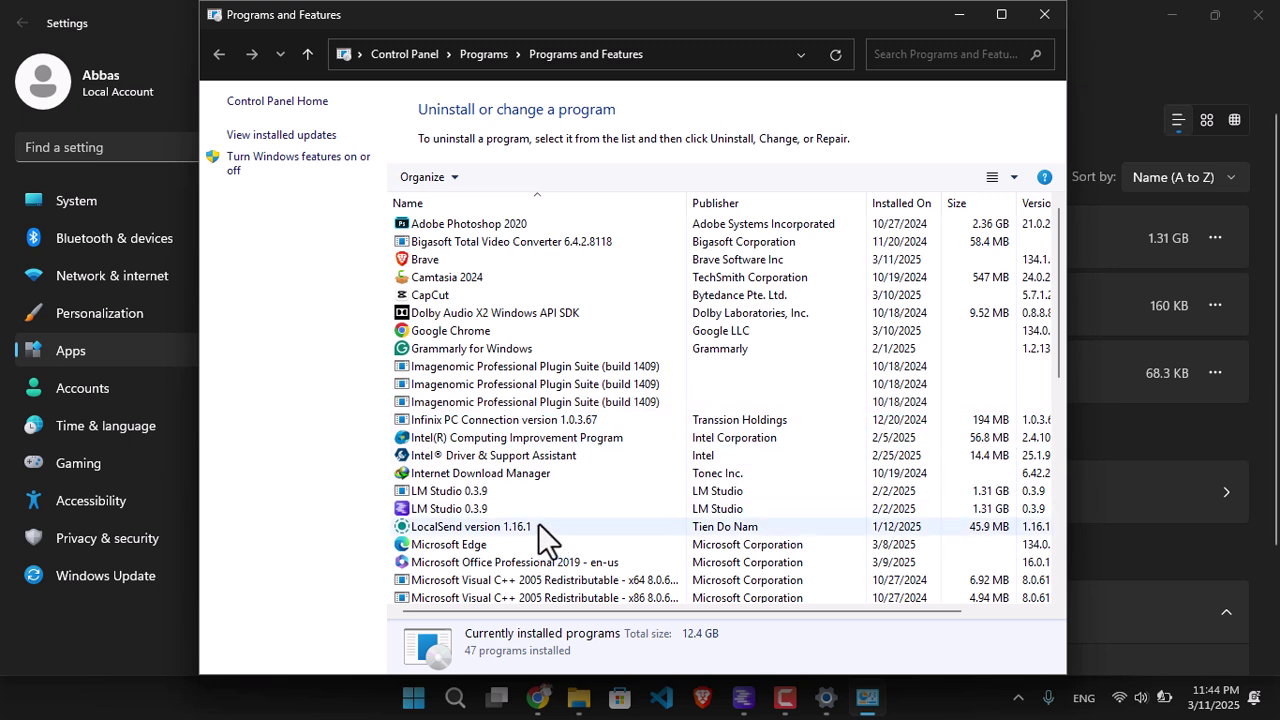
- Uninstall the second LM Studio 0.3.9 entry through its uninstall wizard
left_click(486, 508)
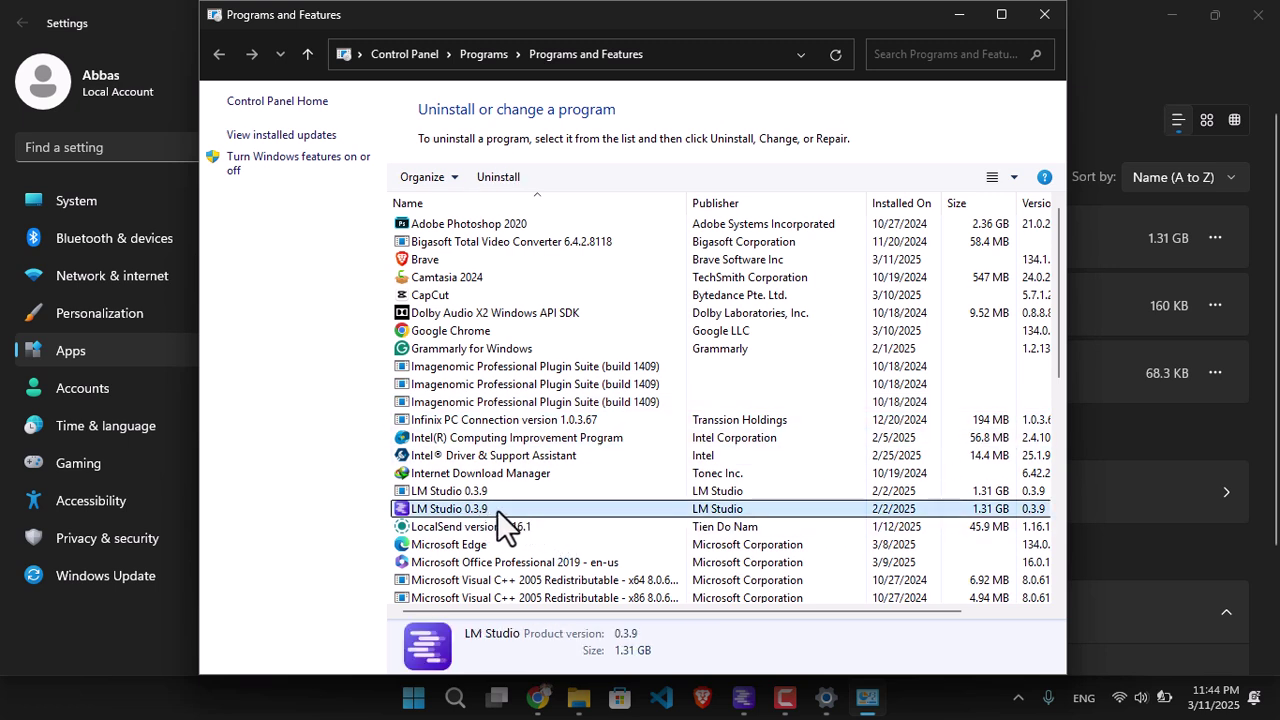
right_click(508, 505)
left_click(565, 522)
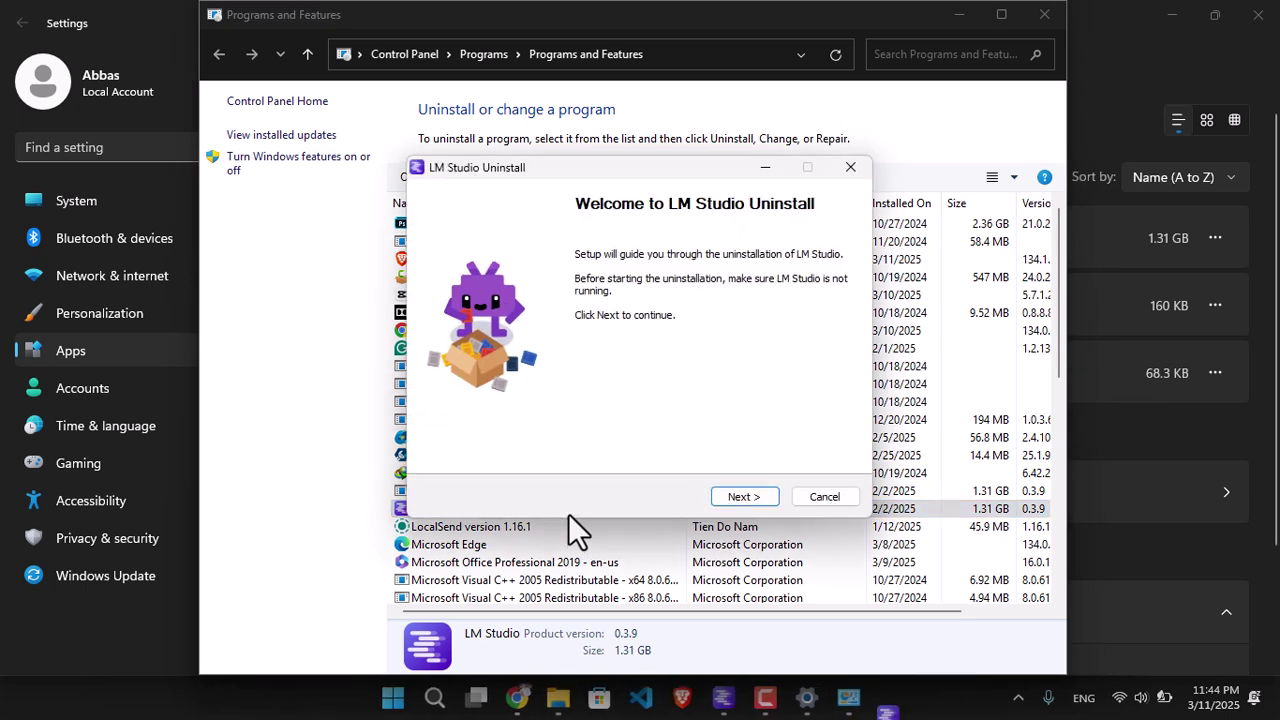
left_click(745, 497)
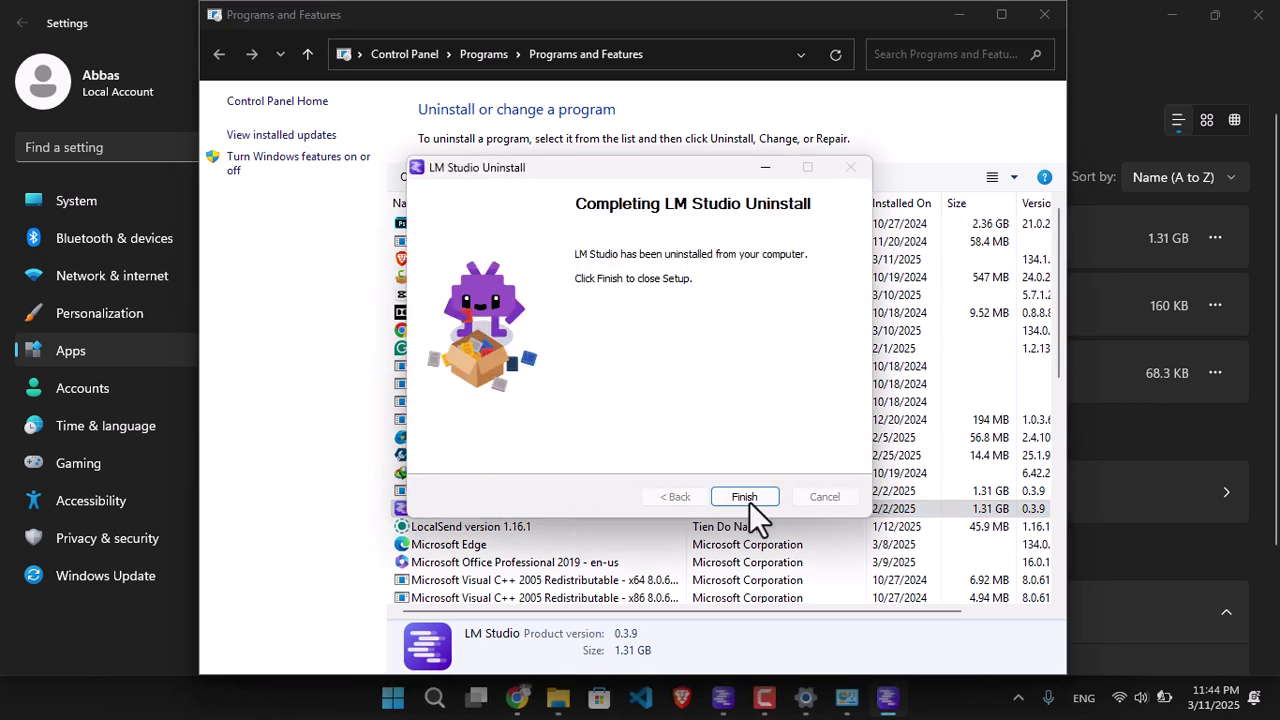
left_click(749, 501)
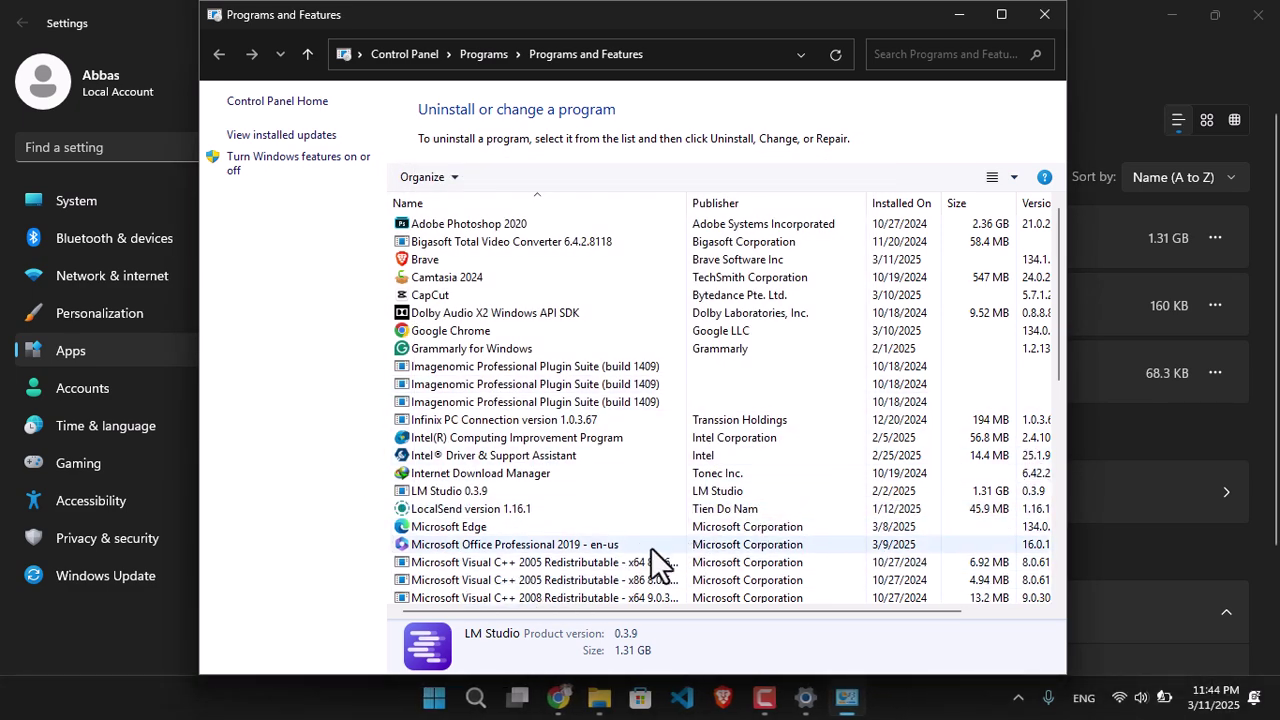
- Return to the .lmstudio folder in File Explorer, undoing an accidental models folder move
left_click(605, 697)
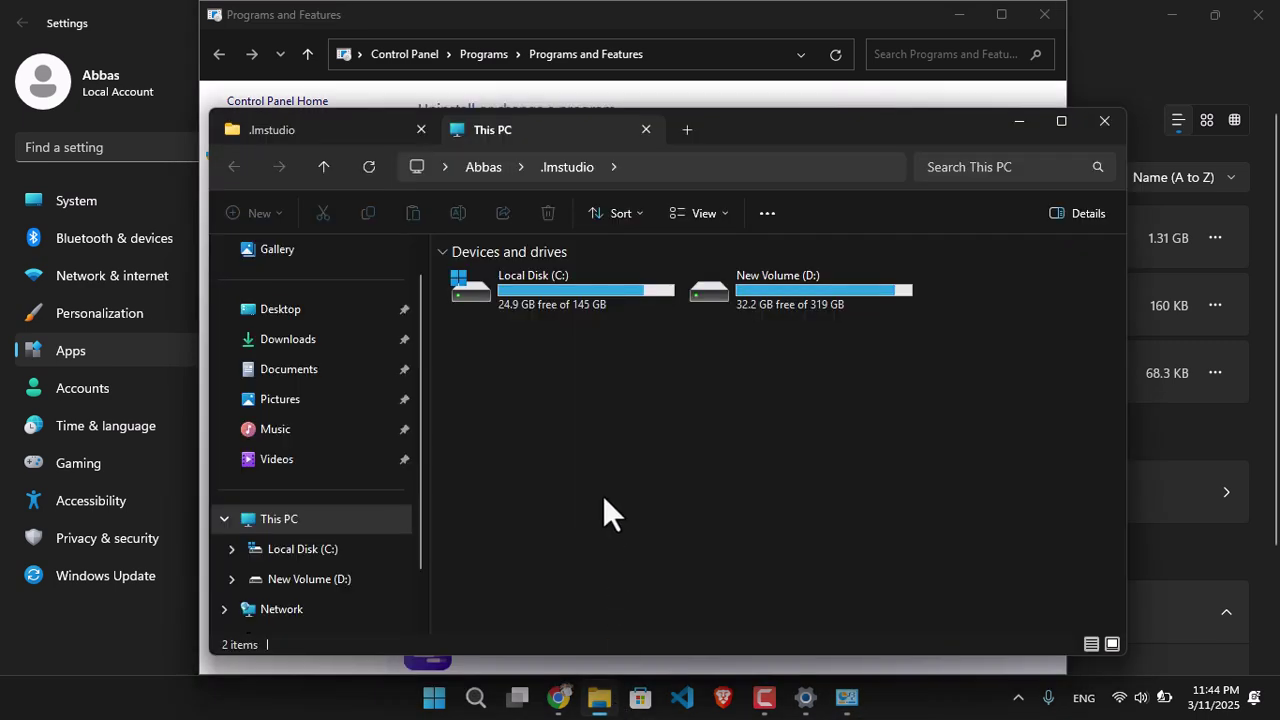
left_click(370, 167)
left_click(332, 125)
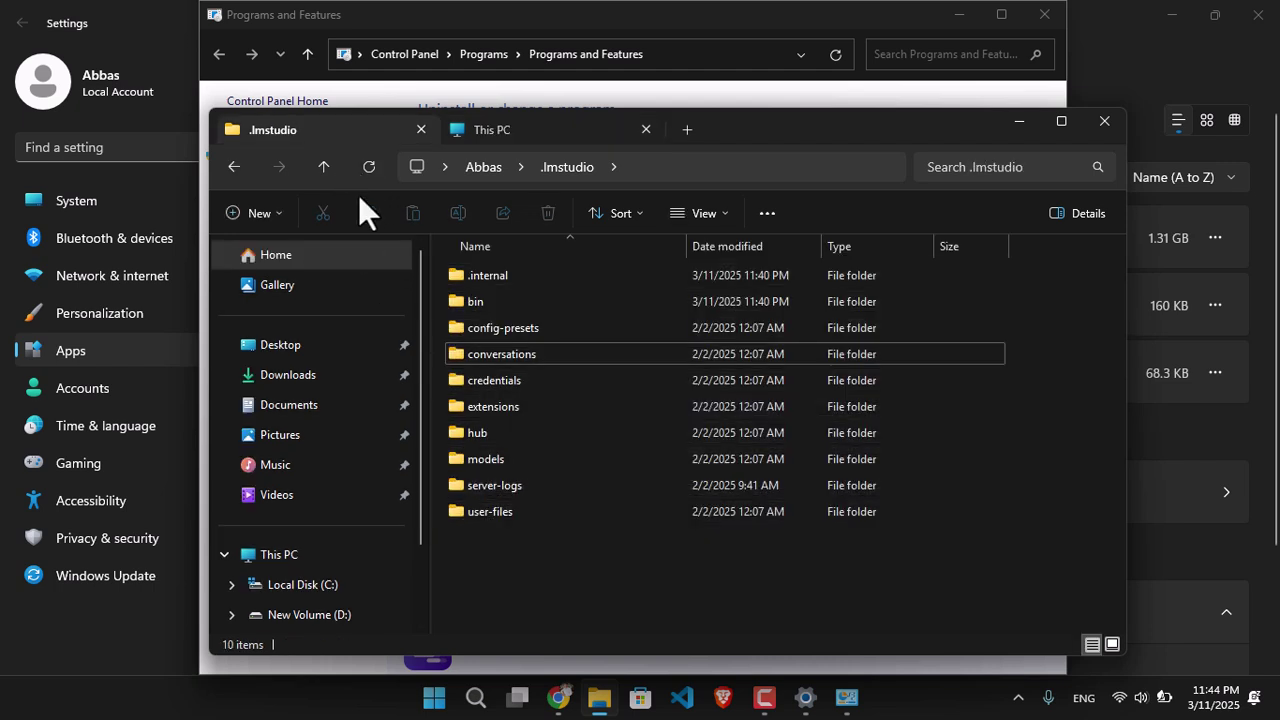
left_click(368, 168)
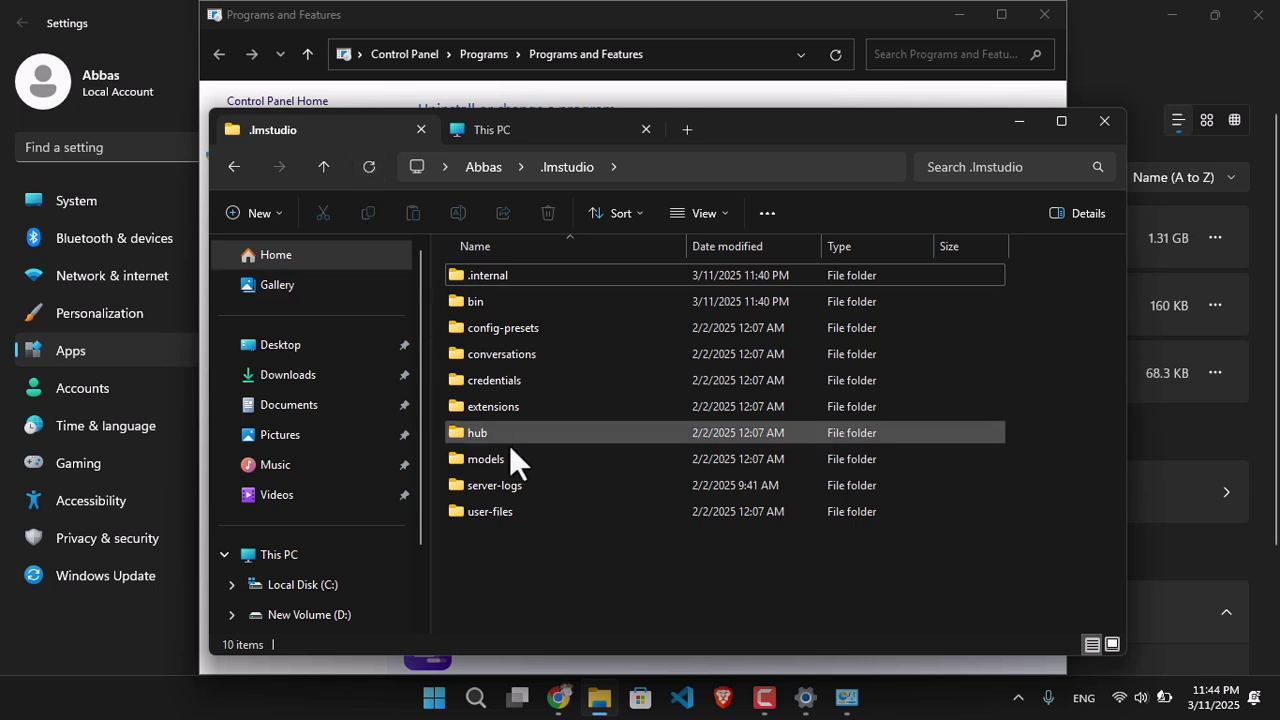
left_click_drag(500, 459, 611, 388)
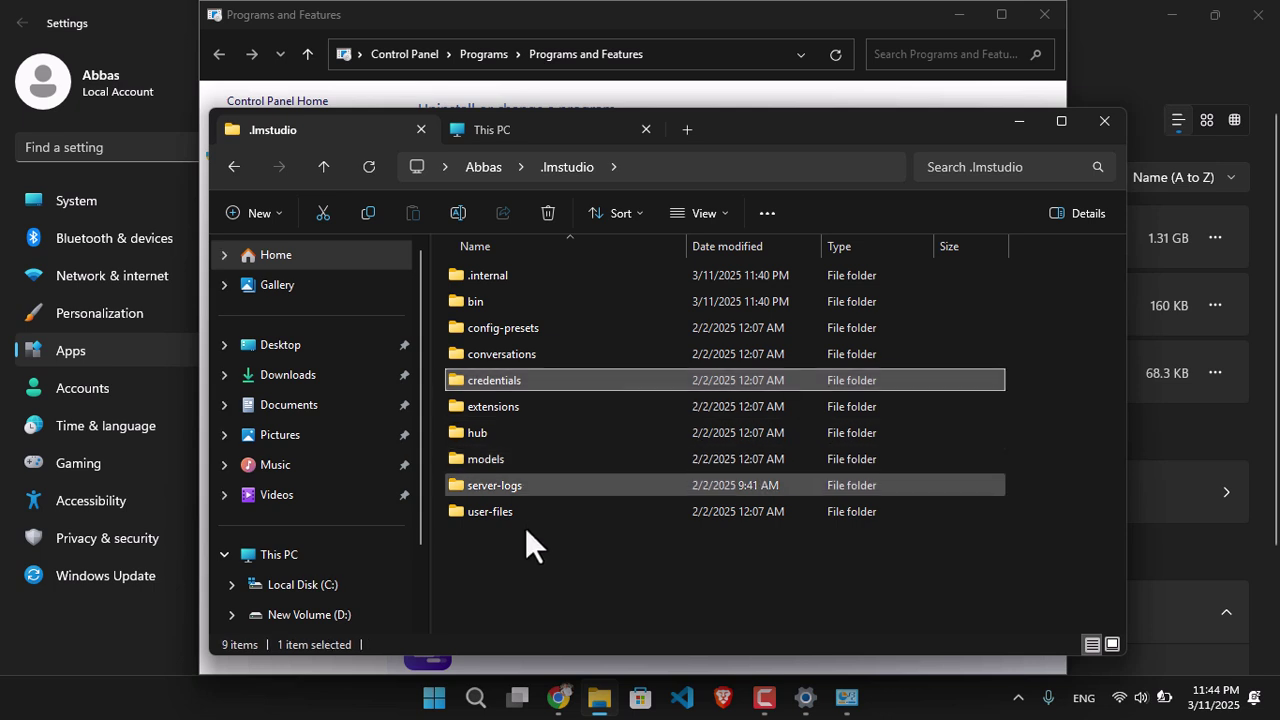
key("ctrl+z")
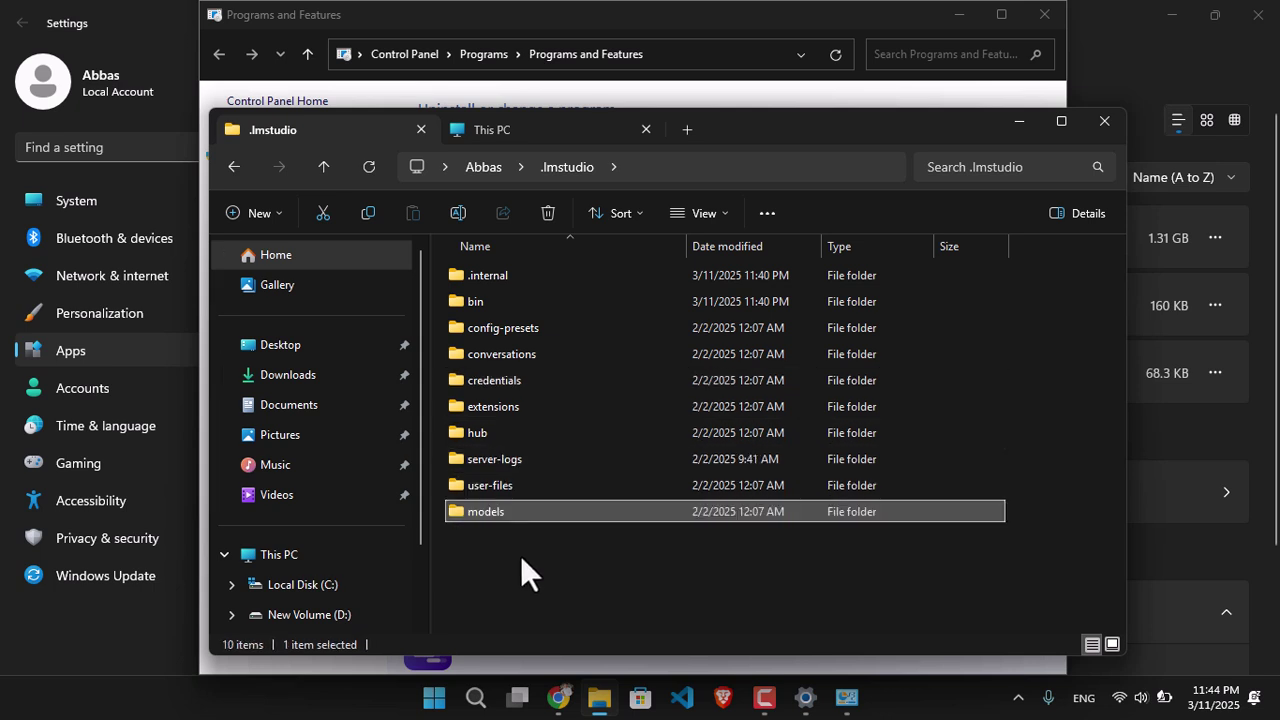
- Select everything in .lmstudio and view its combined size: 78 files, 925 MB
key("ctrl+a")
right_click(504, 511)
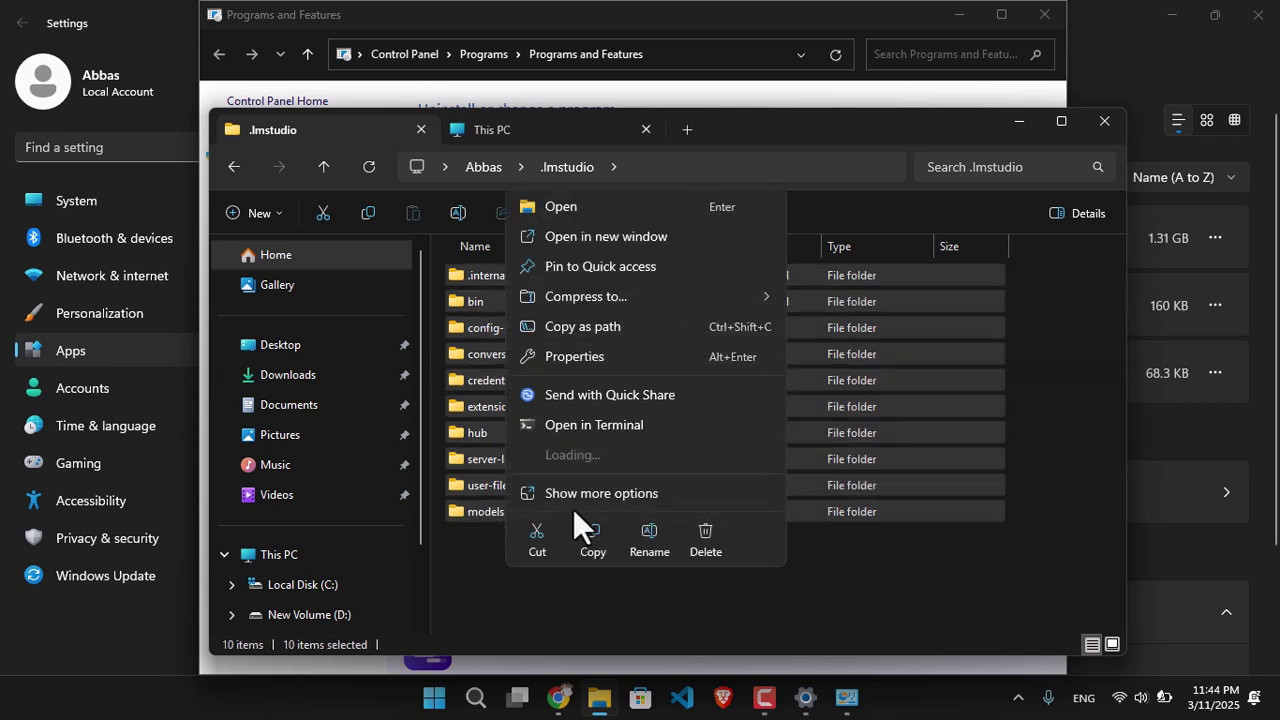
left_click(588, 357)
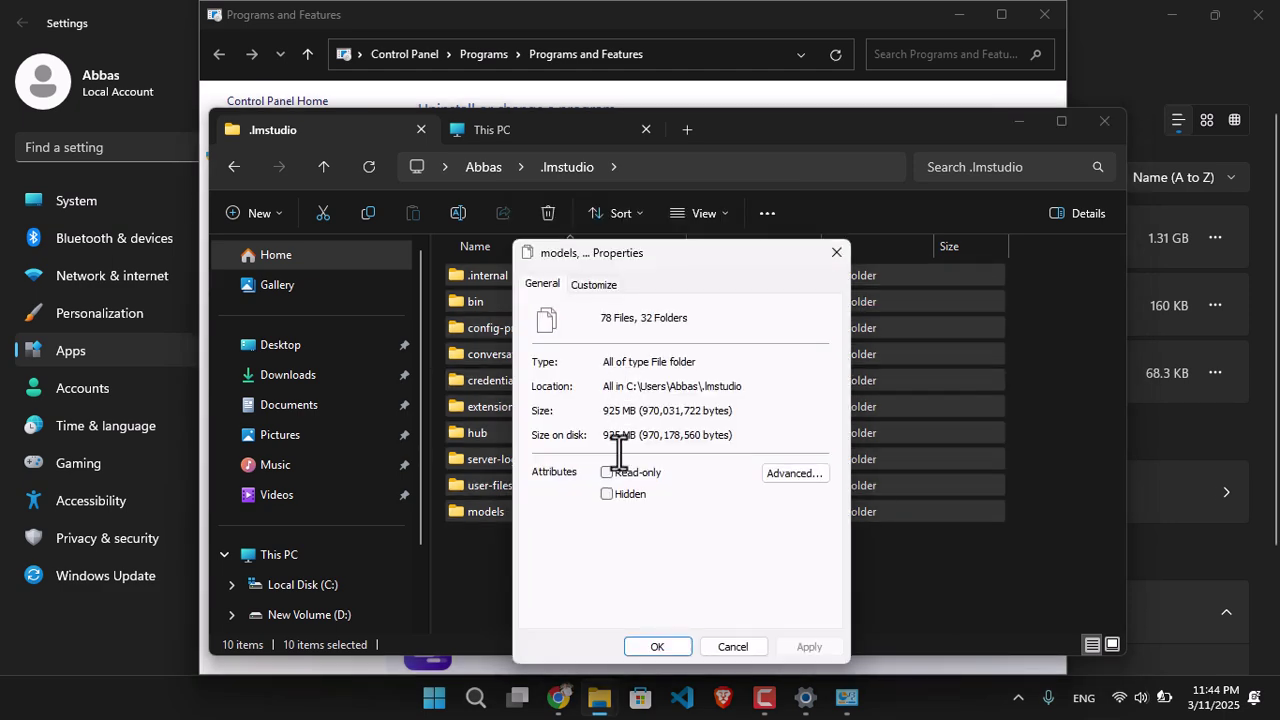
- Permanently delete the .lmstudio folder from the Abbas home folder with Shift+Delete
left_click(840, 253)
left_click(322, 168)
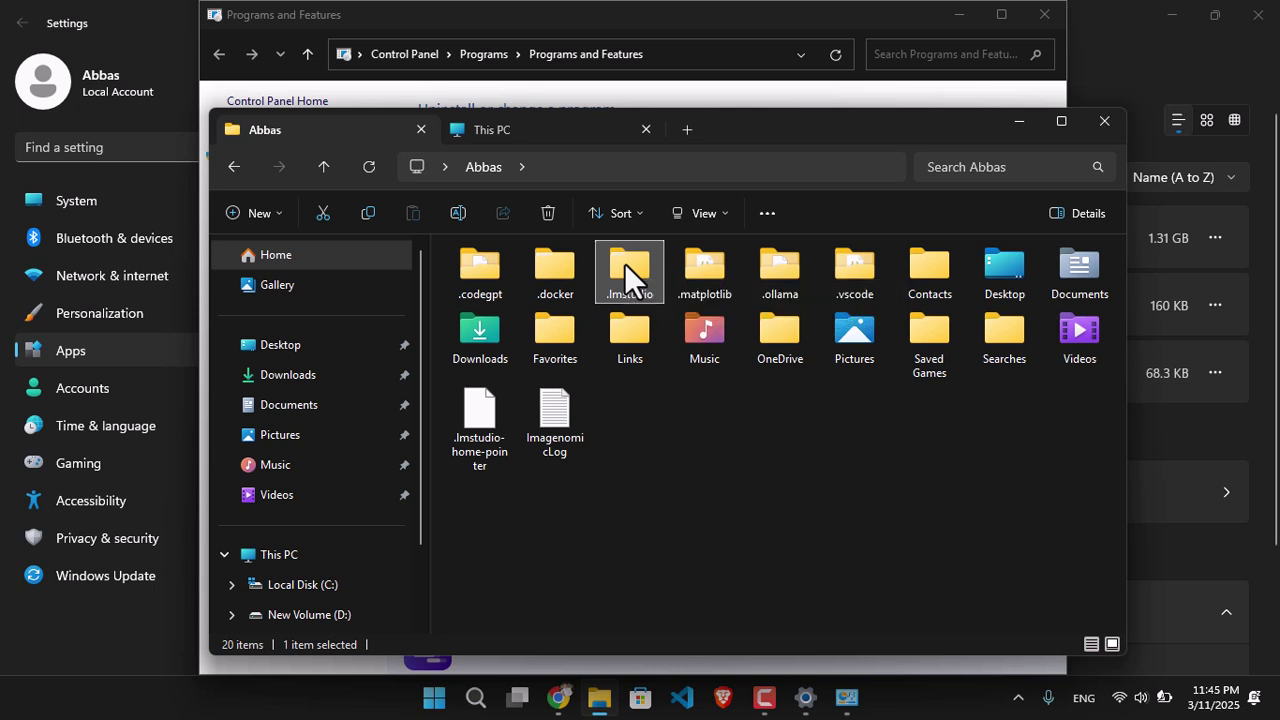
key("shift+Delete")
key("Escape")
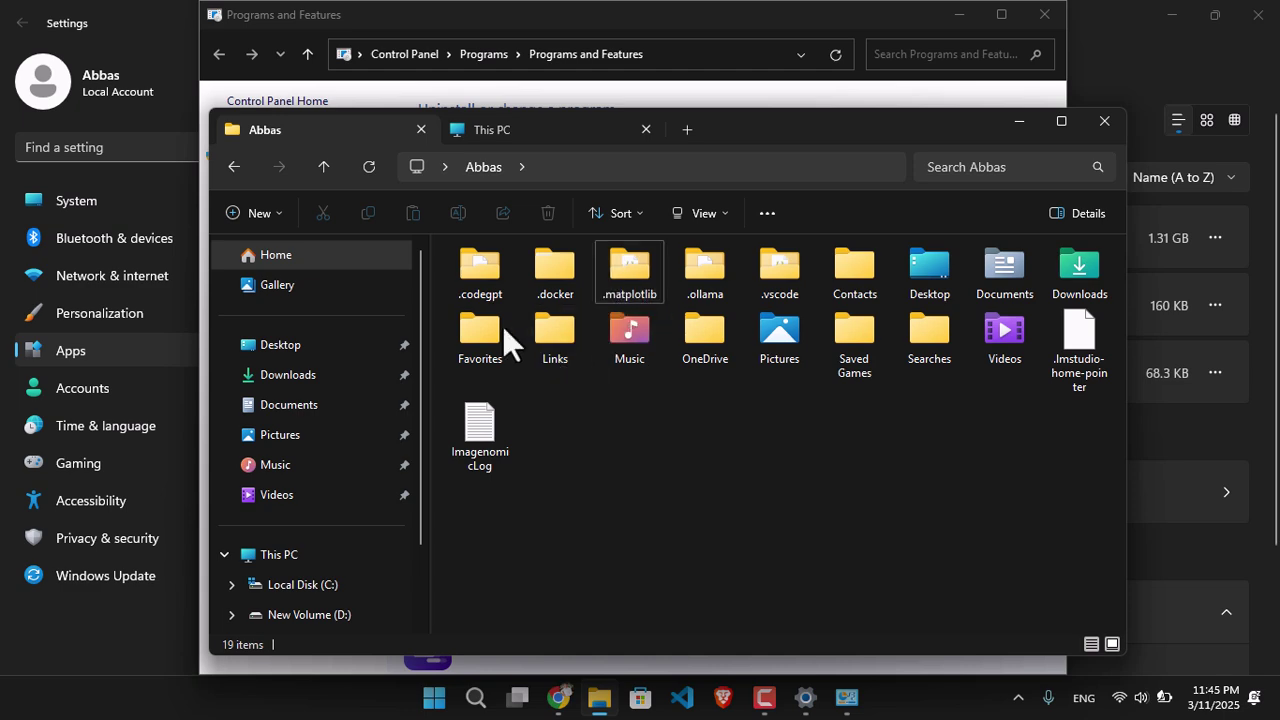
- Minimise Programs and Features and confirm This PC shows 26.2 GB free on C:
left_click(887, 20)
left_click(964, 13)
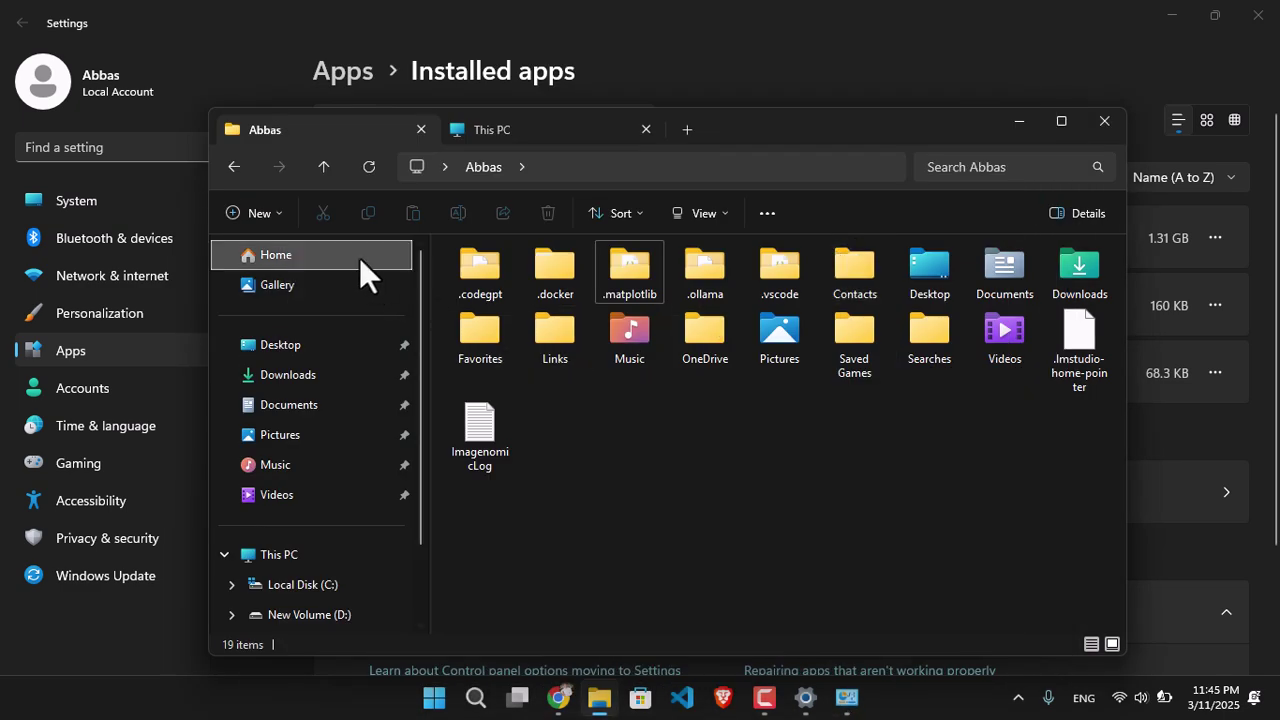
left_click(490, 127)
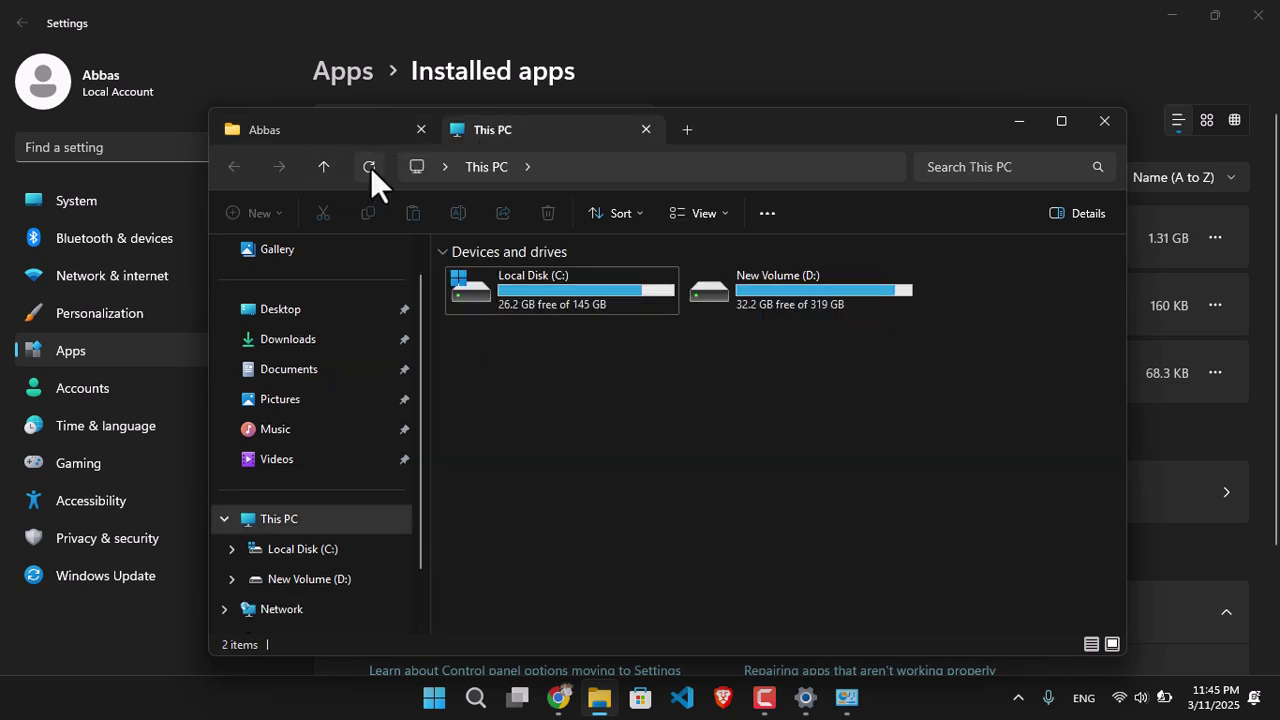